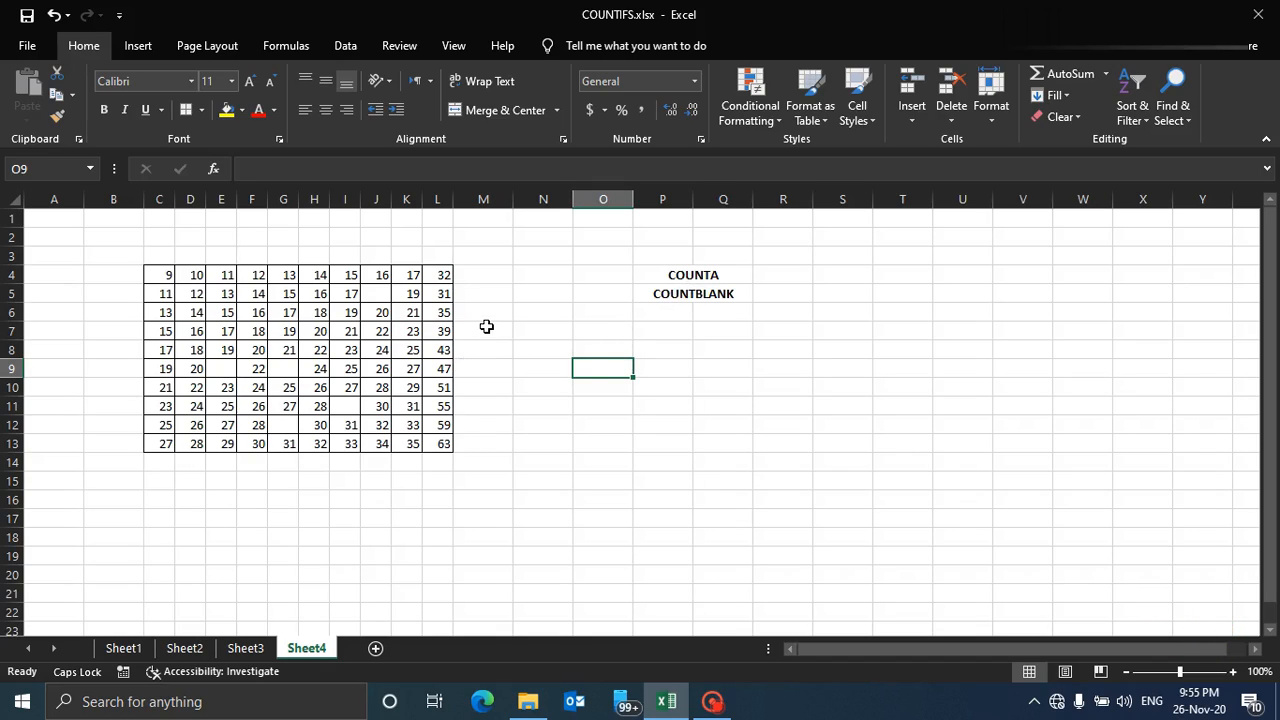
Review the COUNTA and COUNTBLANK labels and the blank cells in the number table C4:L13
{"action": "left_click", "coordinate": [660, 275]}
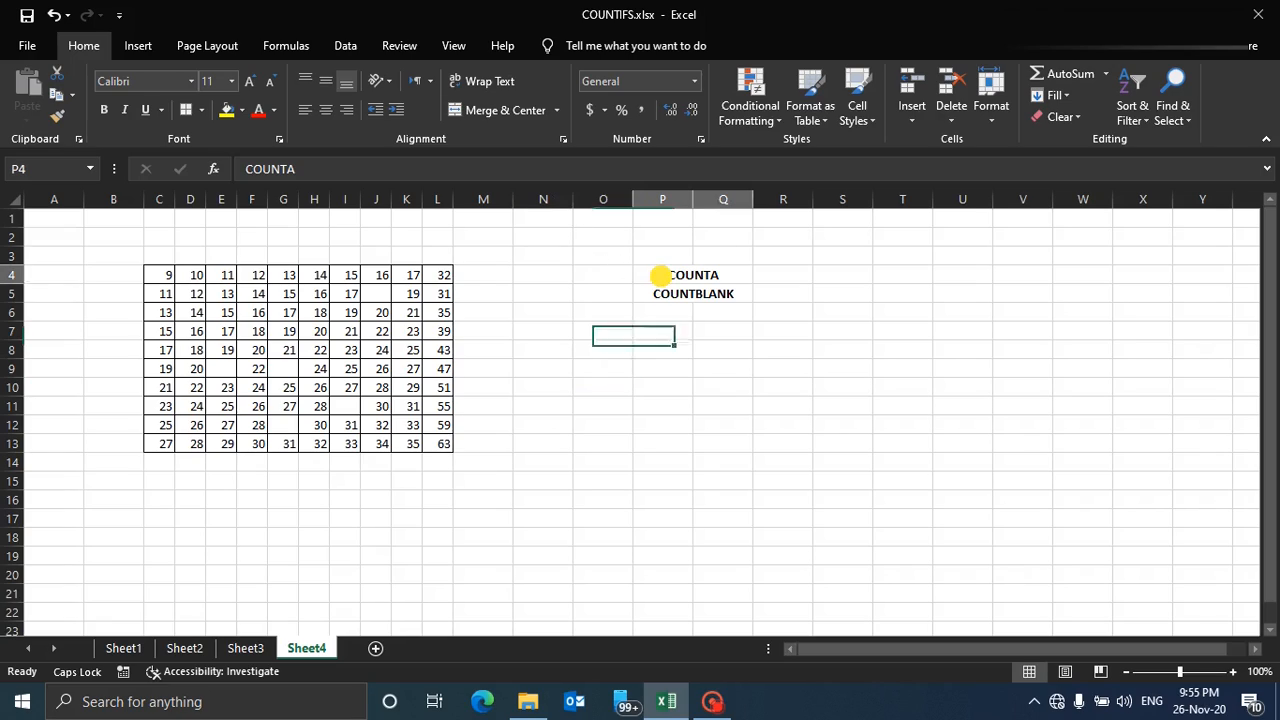
{"action": "left_click", "coordinate": [658, 296]}
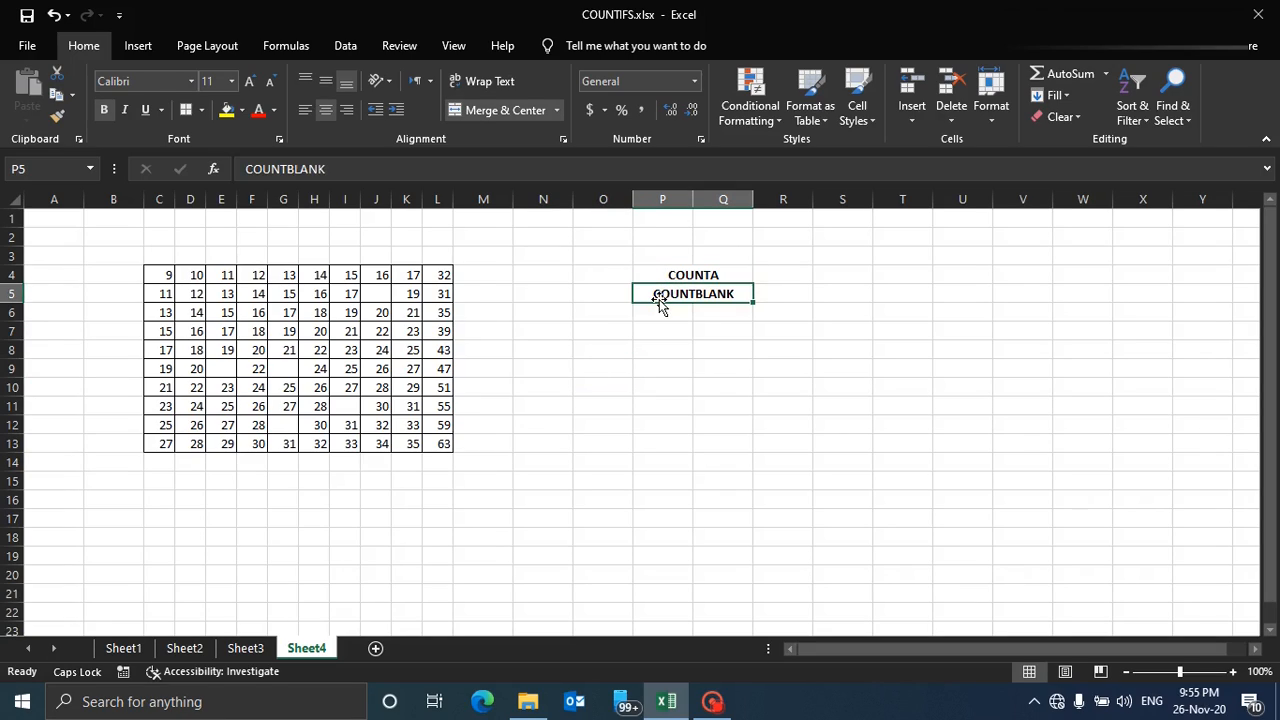
{"action": "left_click", "coordinate": [662, 405]}
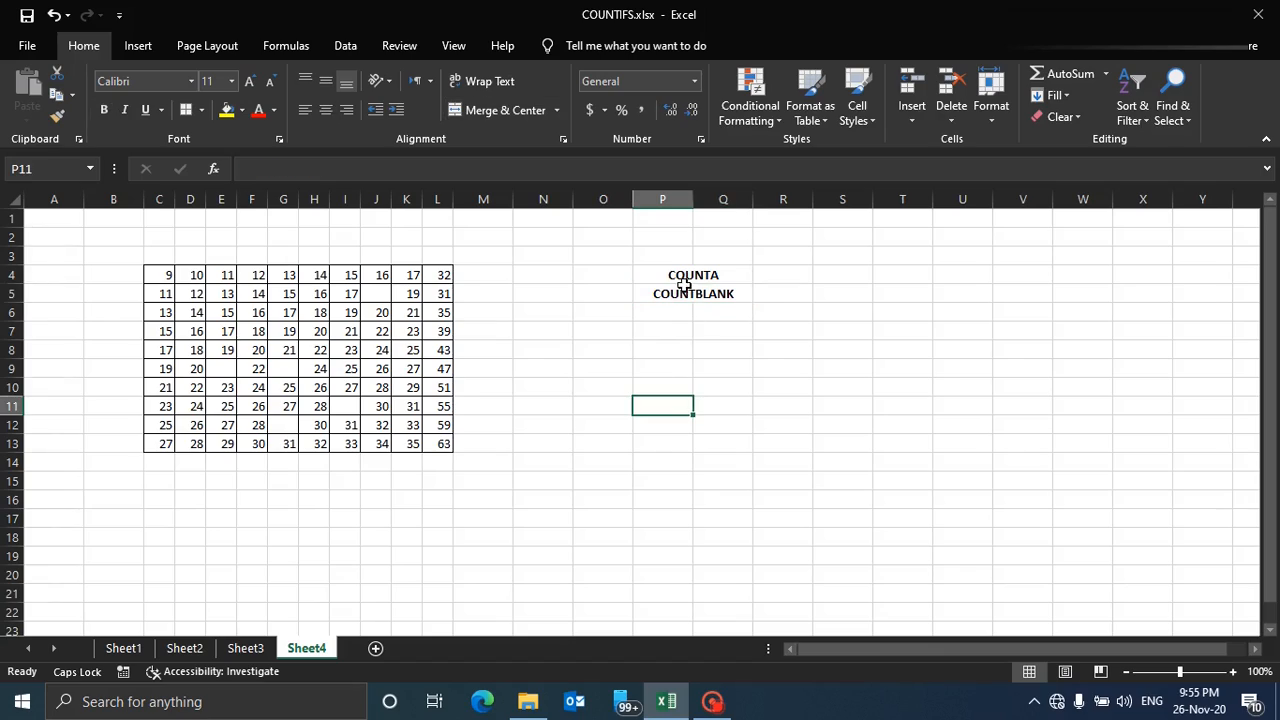
{"action": "left_click", "coordinate": [679, 276]}
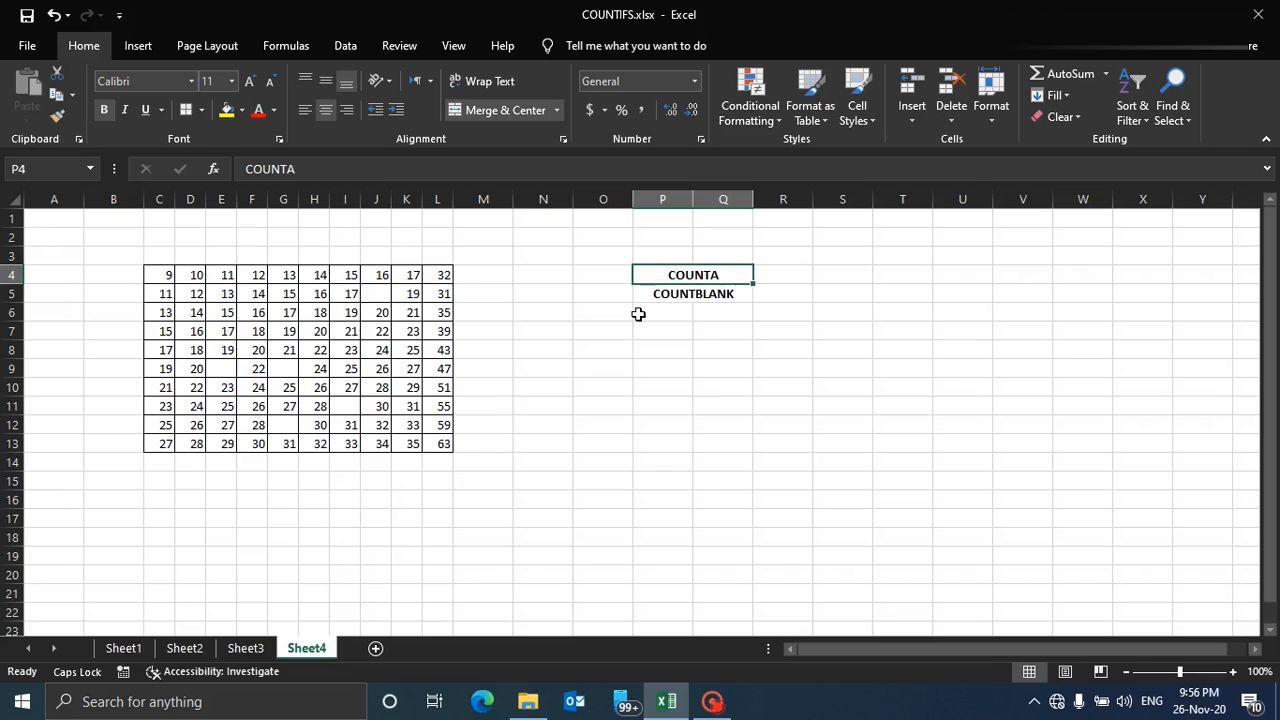
{"action": "left_click", "coordinate": [692, 296]}
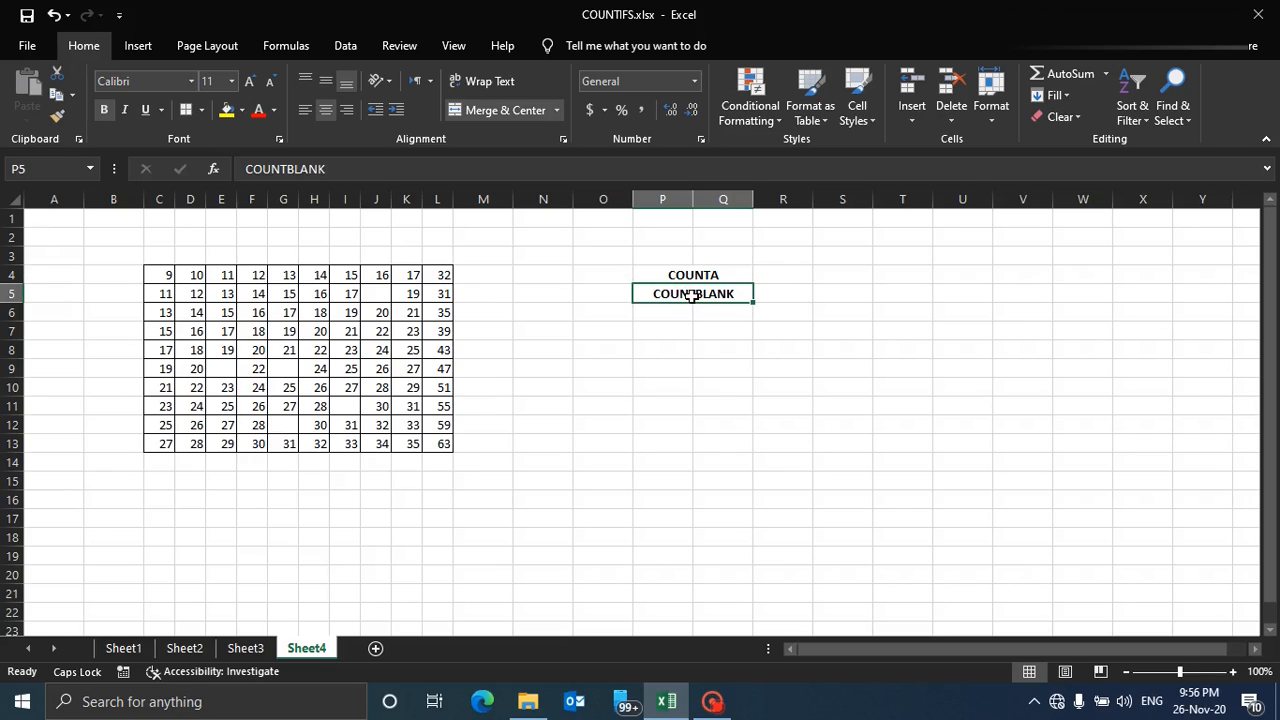
{"action": "left_click", "coordinate": [666, 390]}
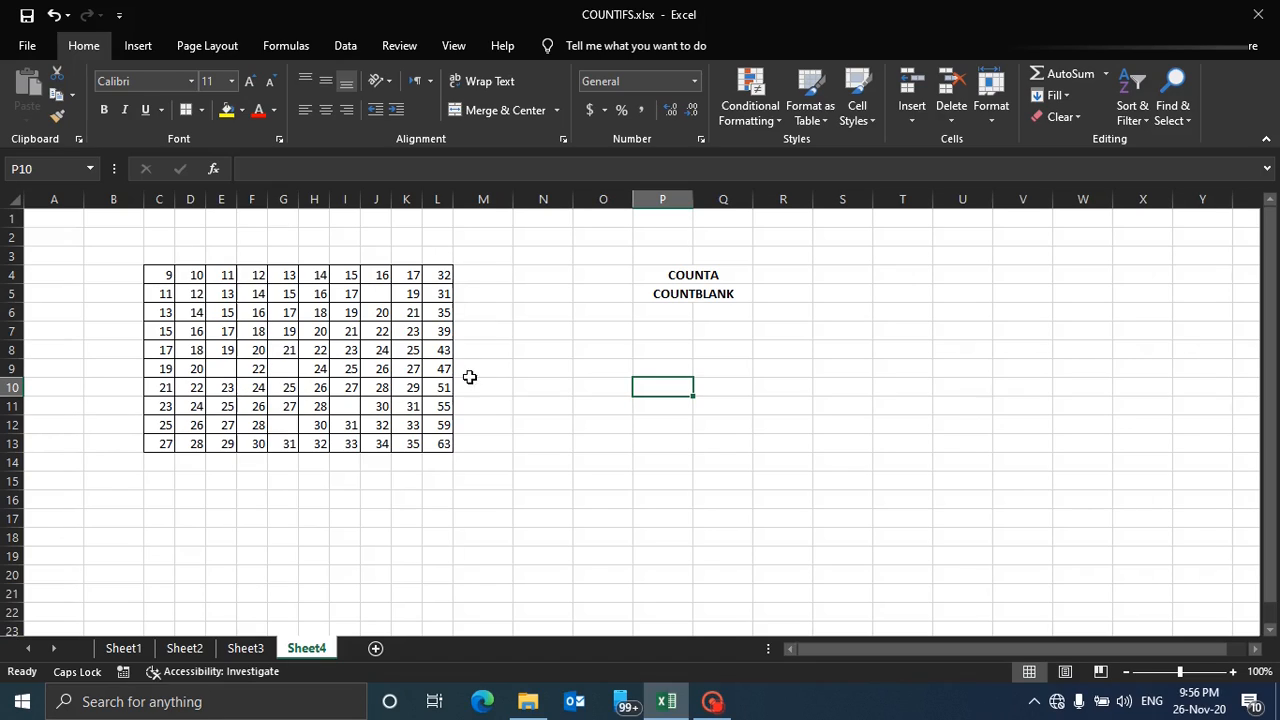
{"action": "left_click", "coordinate": [214, 370]}
{"action": "left_click", "coordinate": [280, 368]}
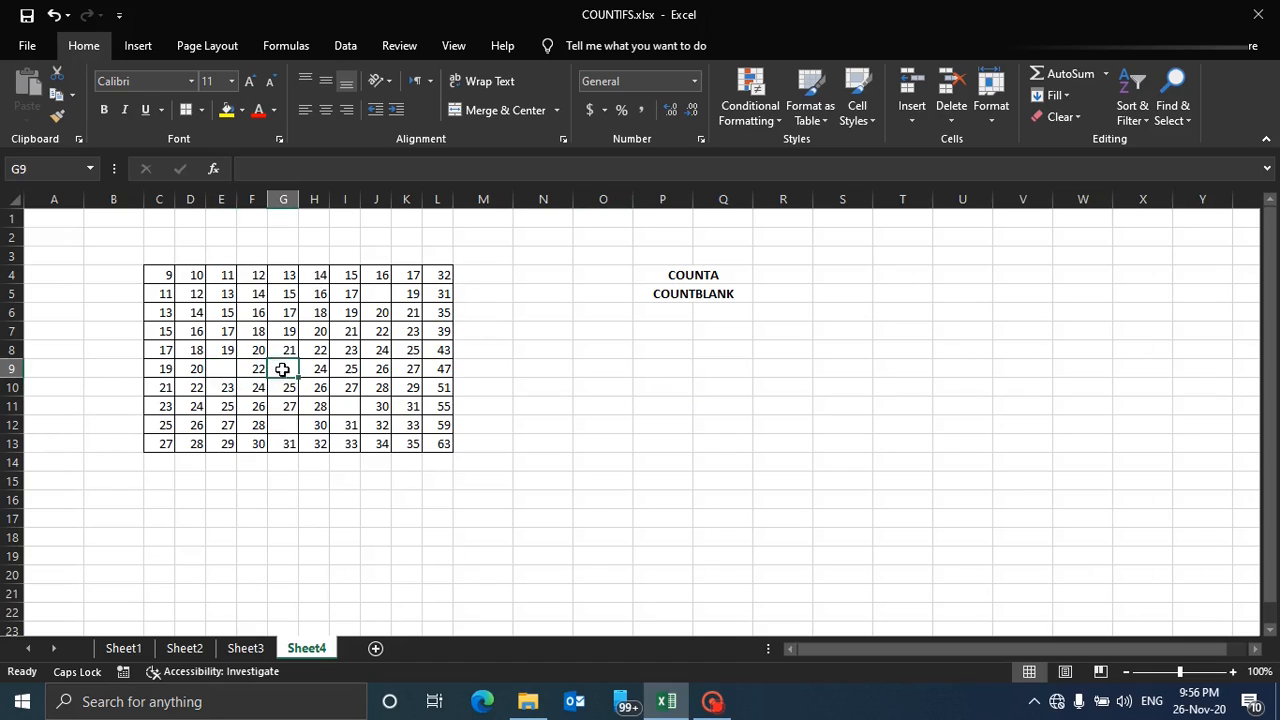
{"action": "left_click", "coordinate": [369, 295]}
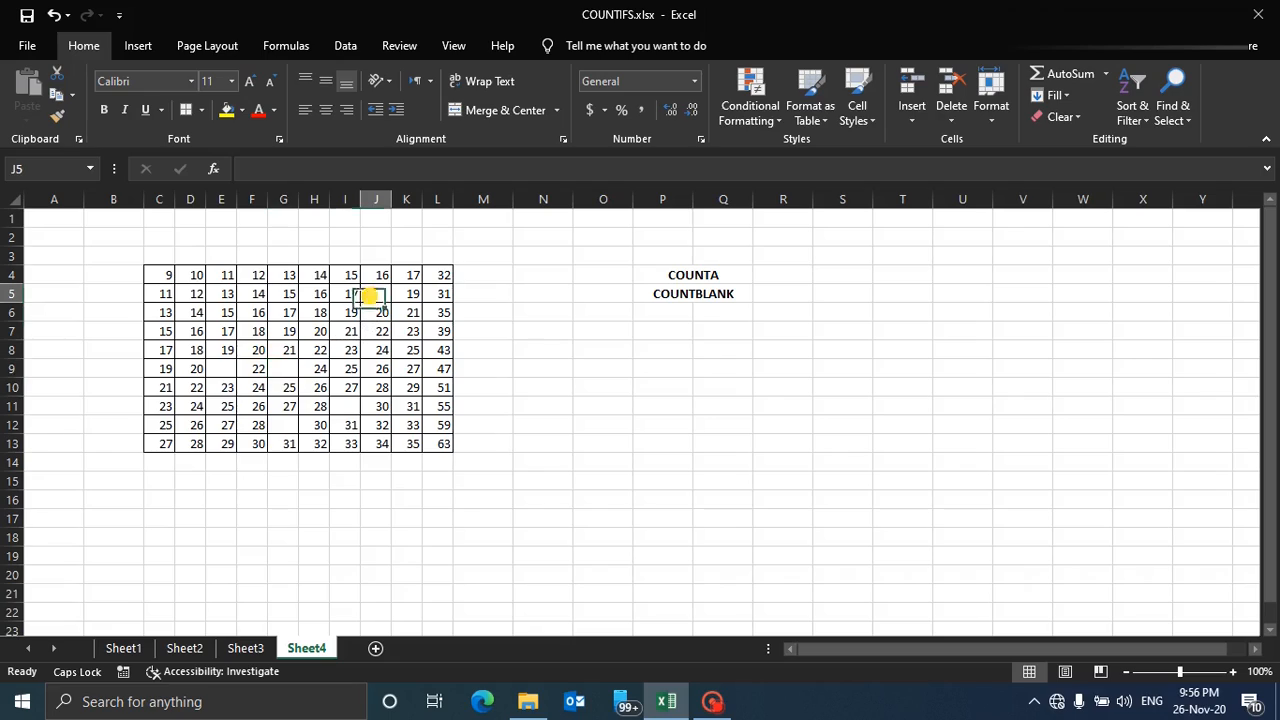
{"action": "left_click", "coordinate": [443, 406]}
{"action": "left_click", "coordinate": [150, 274]}
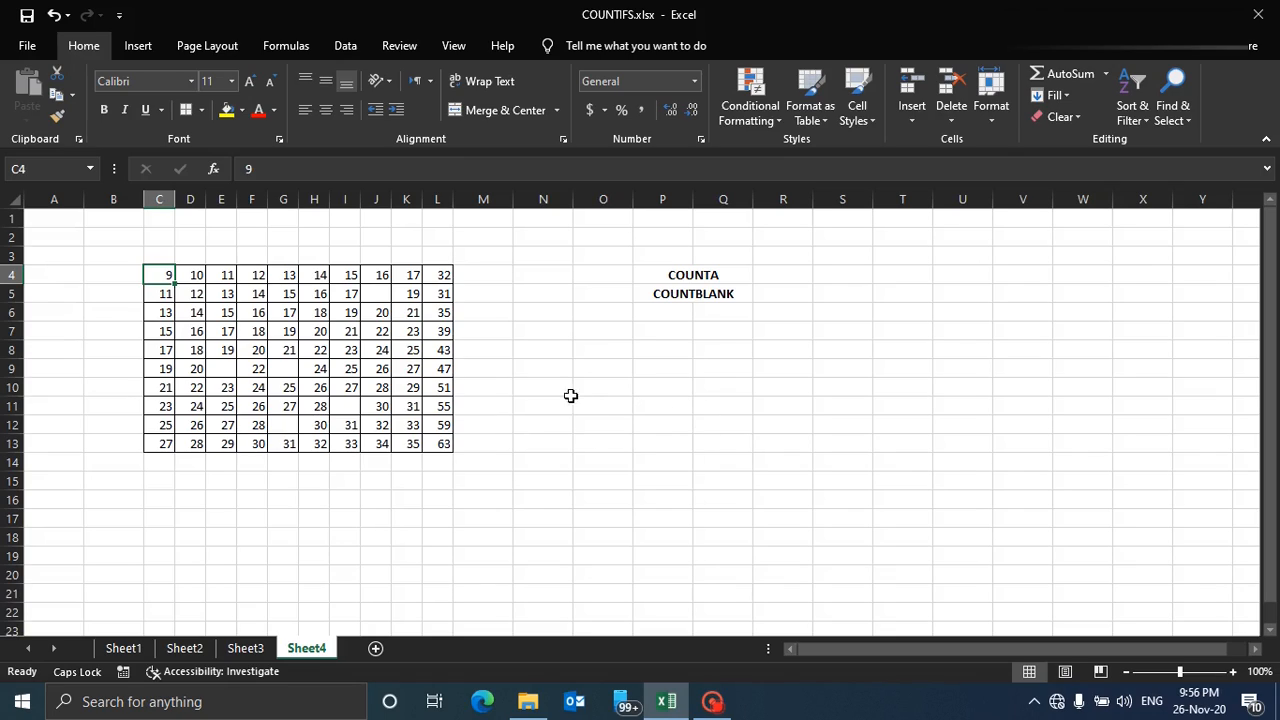
Enter the formula =COUNTA(C4:L13) in cell N14 to count the table's non-empty cells
{"action": "left_click", "coordinate": [555, 461]}
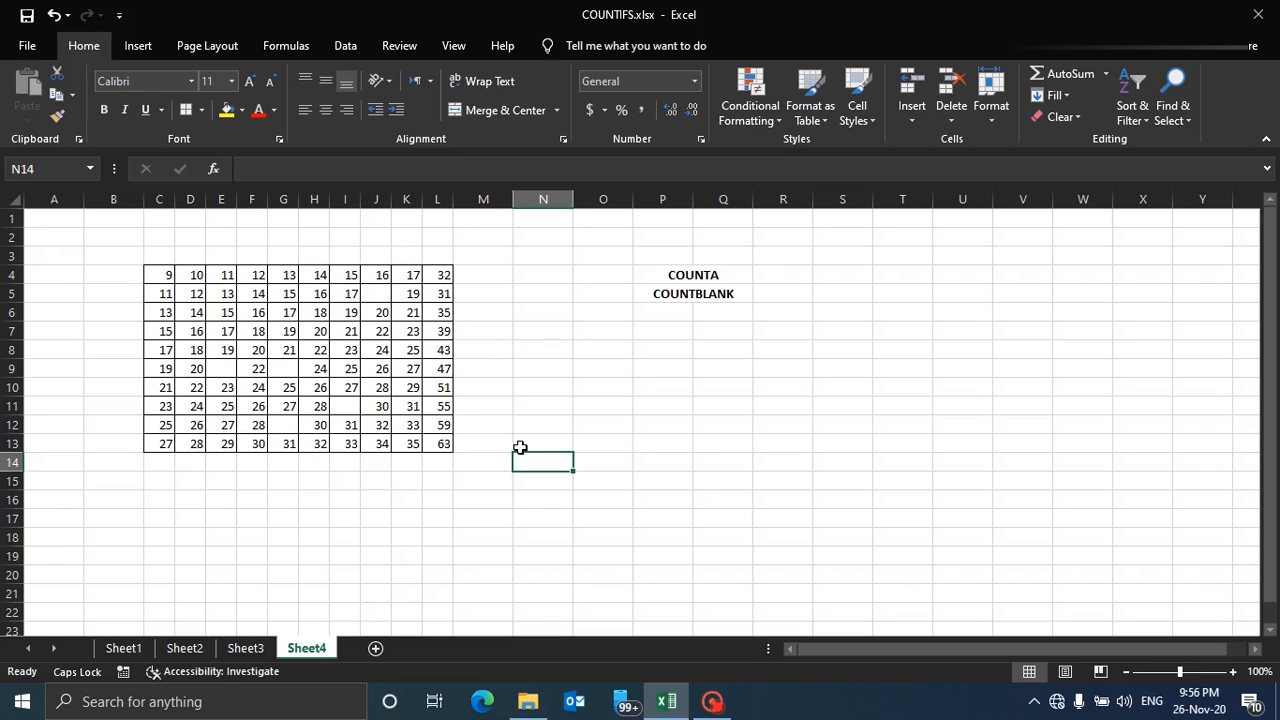
{"action": "left_click", "coordinate": [415, 170]}
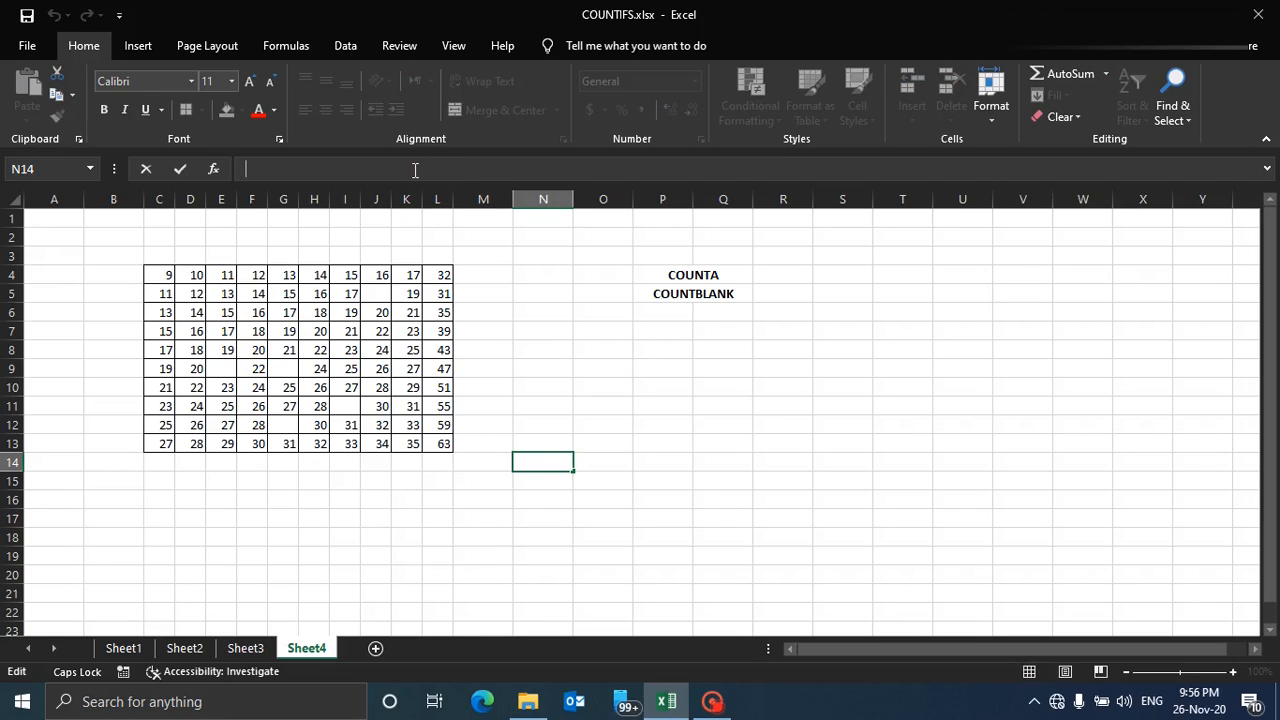
{"action": "type", "text": "="}
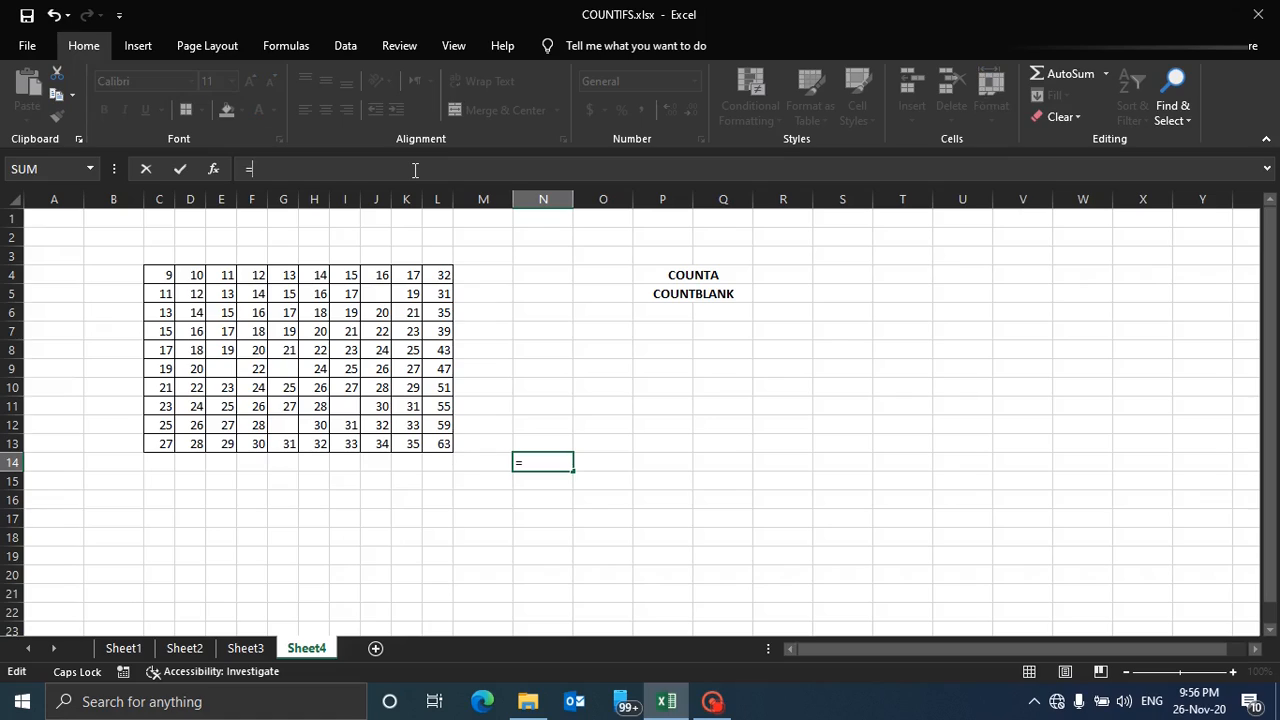
{"action": "type", "text": "COU"}
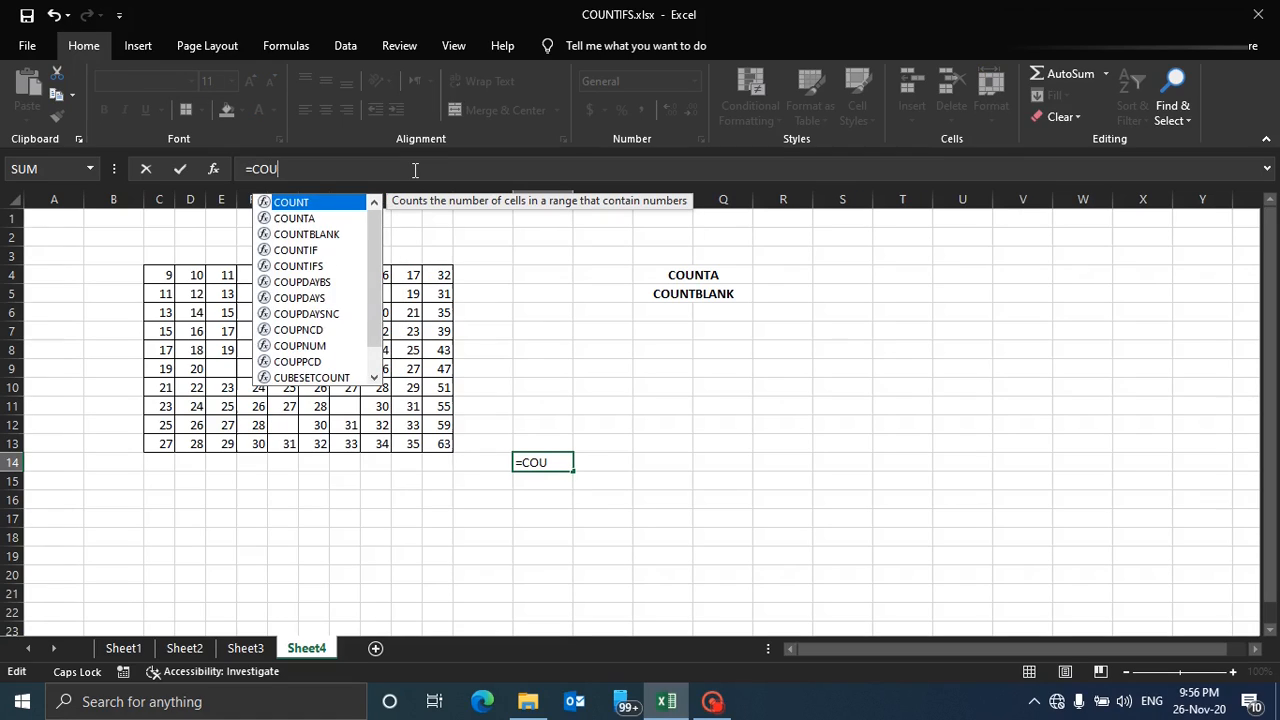
{"action": "type", "text": "NTA"}
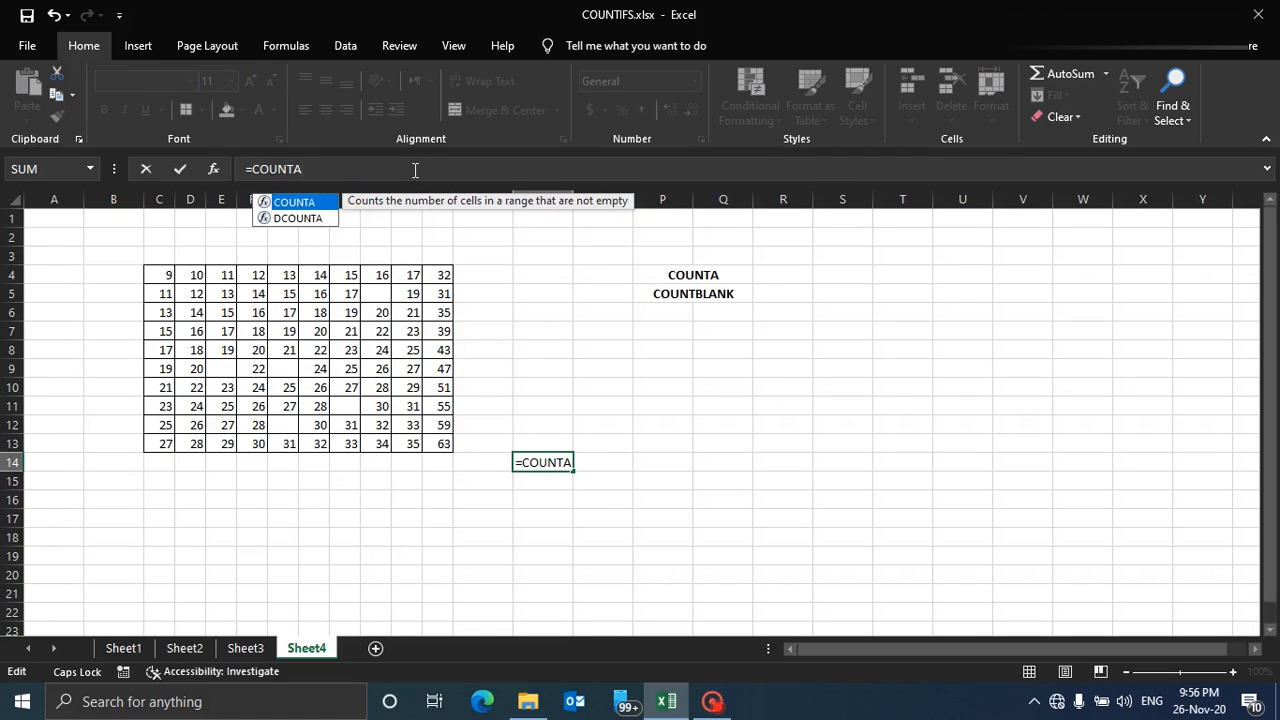
{"action": "type", "text": "("}
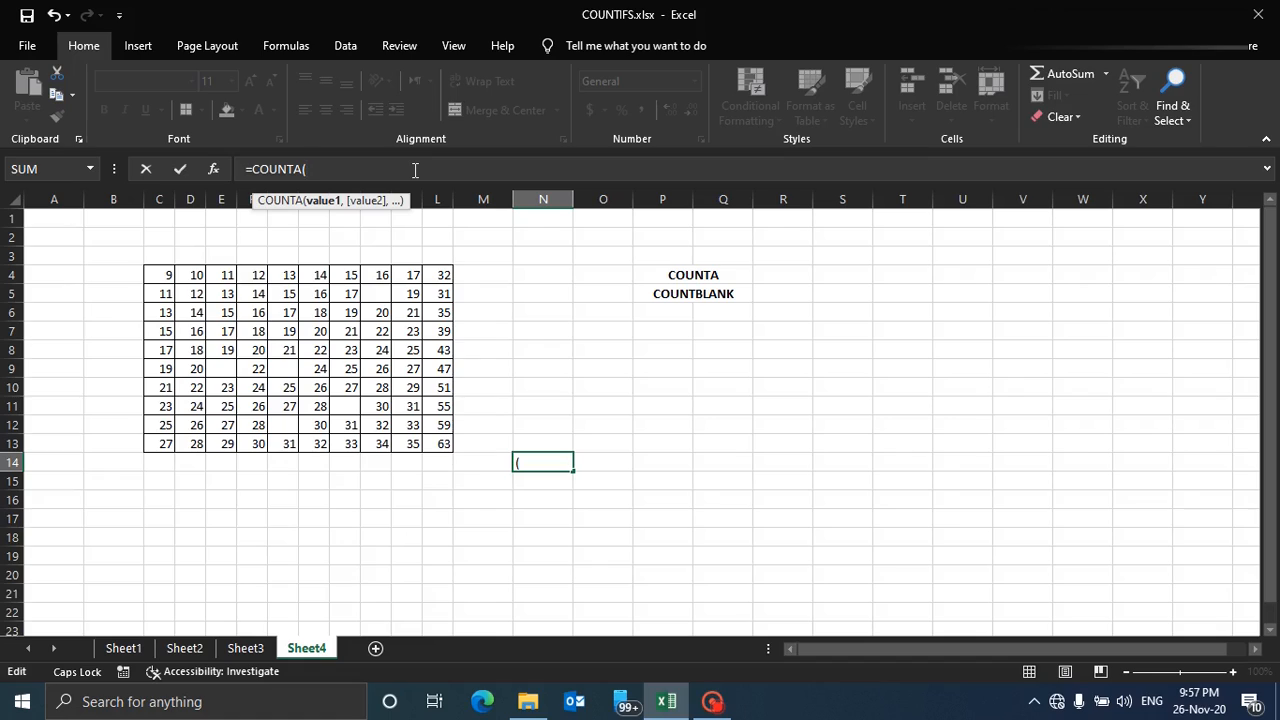
{"action": "left_click", "coordinate": [172, 276]}
{"action": "left_click_drag", "start_coordinate": [181, 282], "coordinate": [429, 442]}
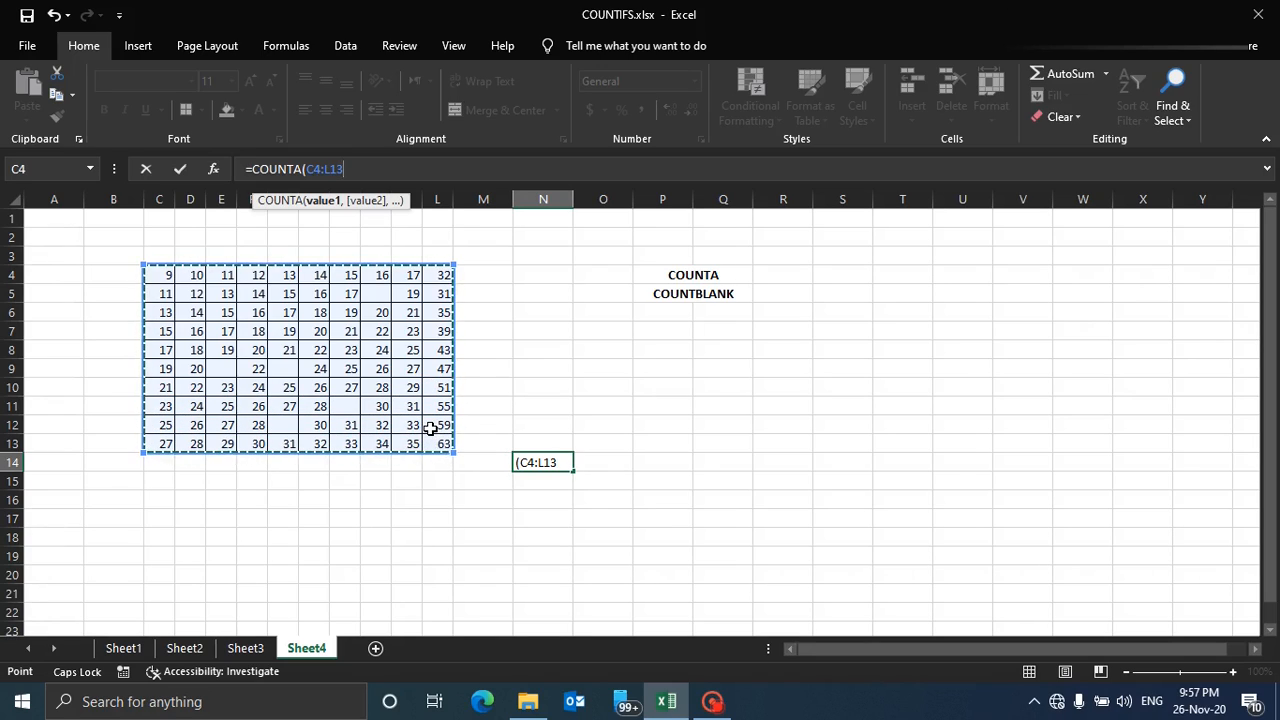
{"action": "type", "text": ")"}
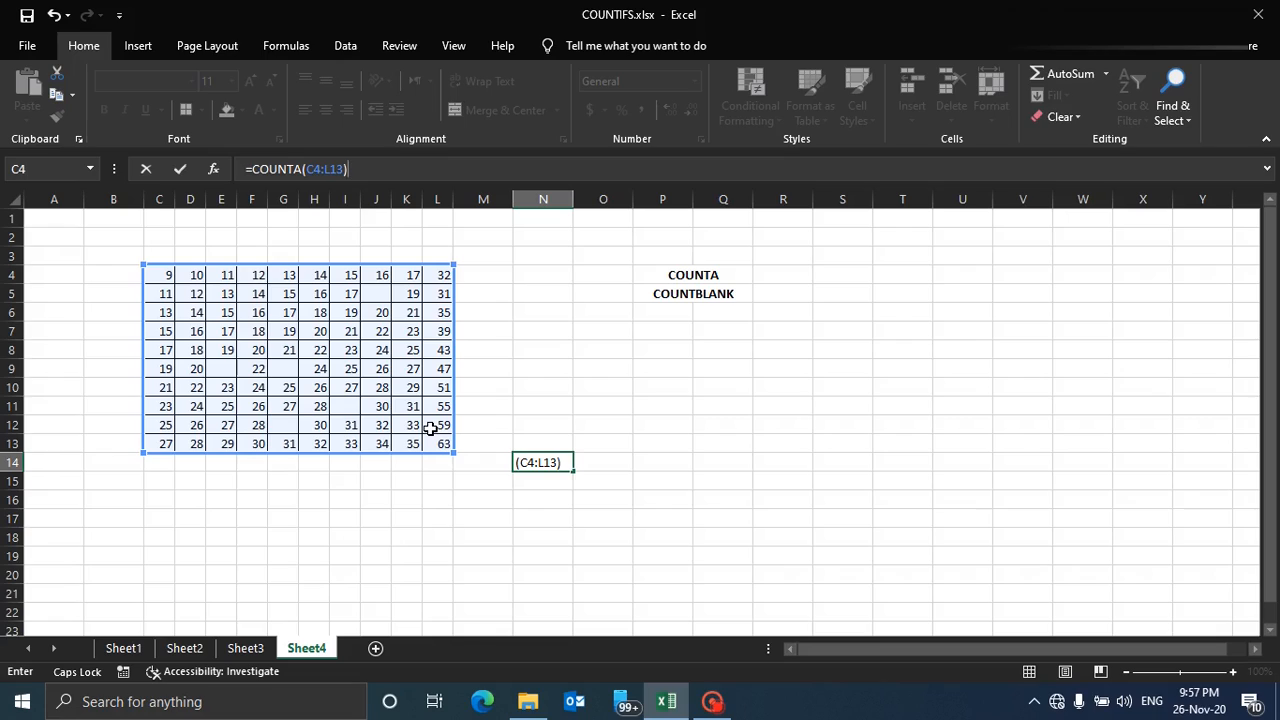
{"action": "key", "text": "Return"}
Check the COUNTA formula in N14 against the table's blank cells E9, G9, J5, I11 and G12
{"action": "left_click", "coordinate": [384, 428]}
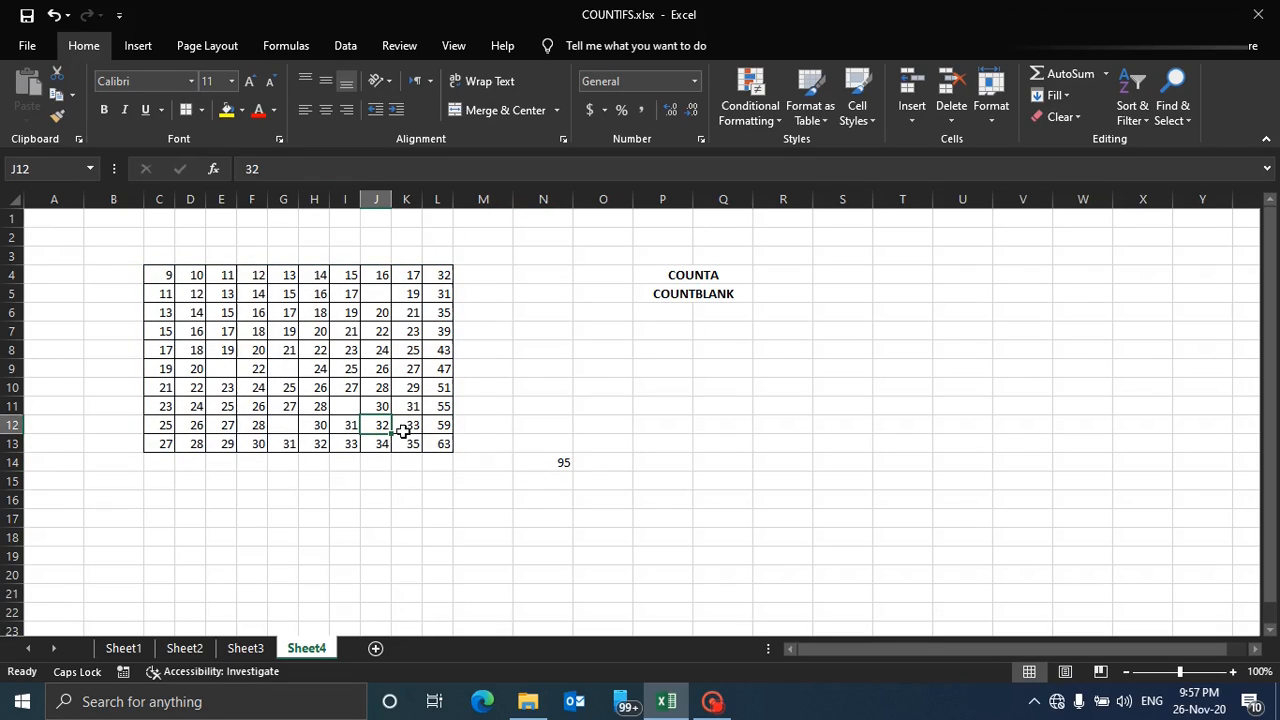
{"action": "left_click", "coordinate": [548, 462]}
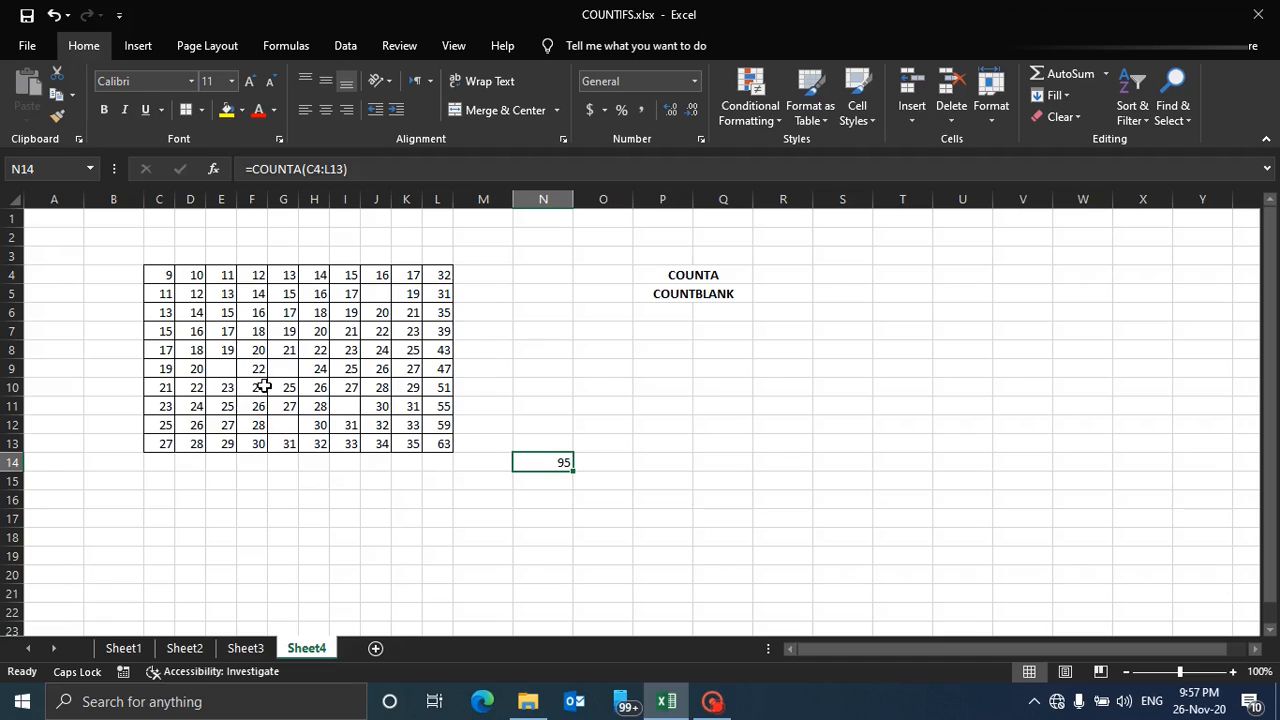
{"action": "left_click", "coordinate": [226, 370]}
{"action": "left_click", "coordinate": [286, 372]}
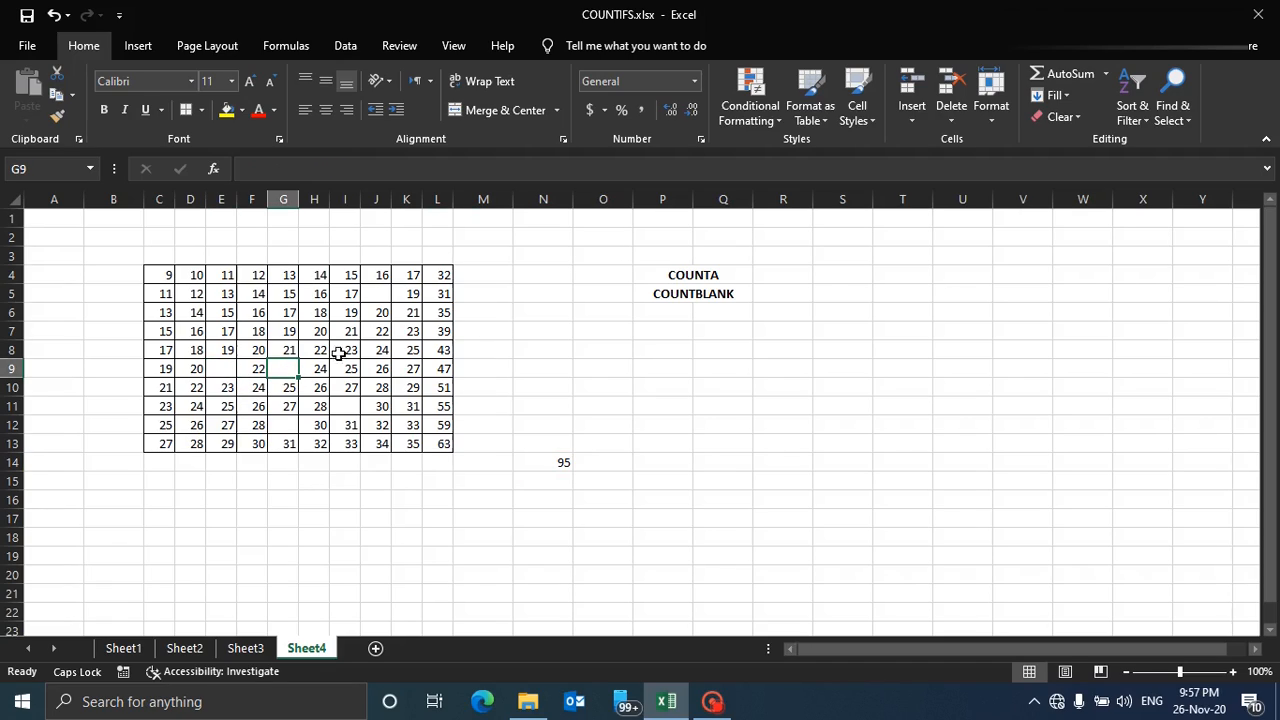
{"action": "left_click", "coordinate": [376, 294]}
{"action": "left_click", "coordinate": [344, 406]}
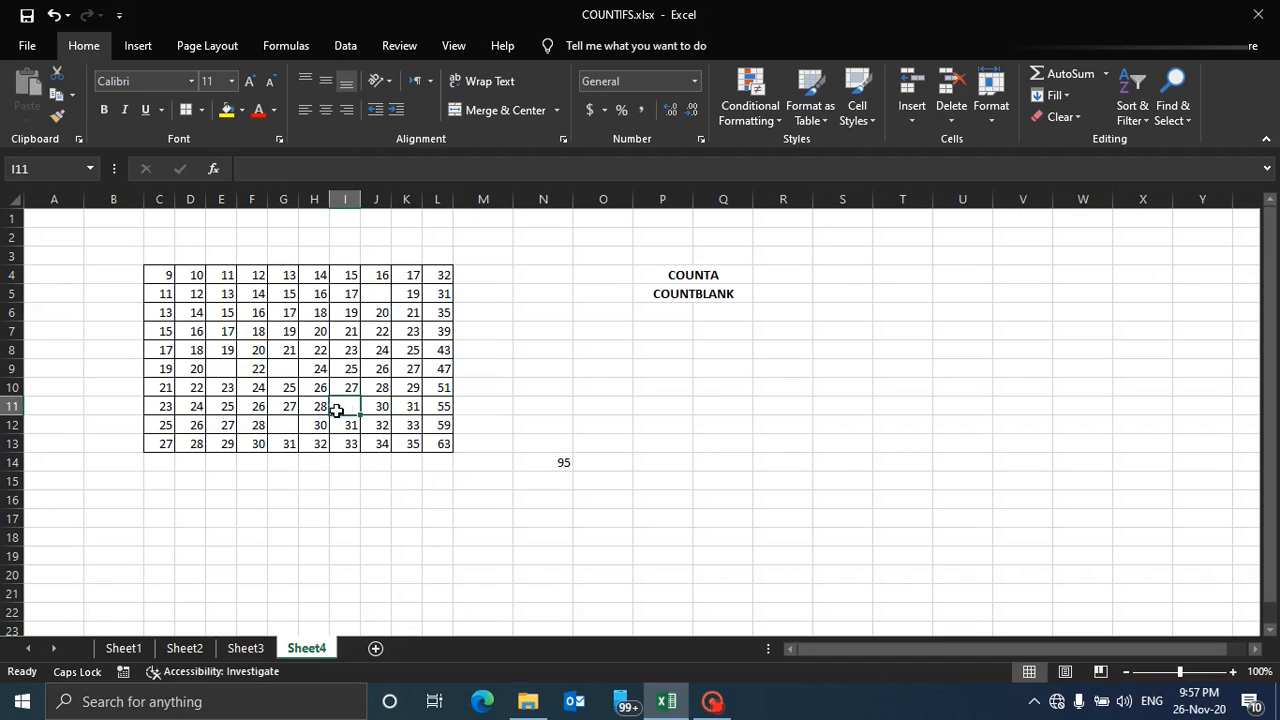
{"action": "left_click", "coordinate": [283, 425]}
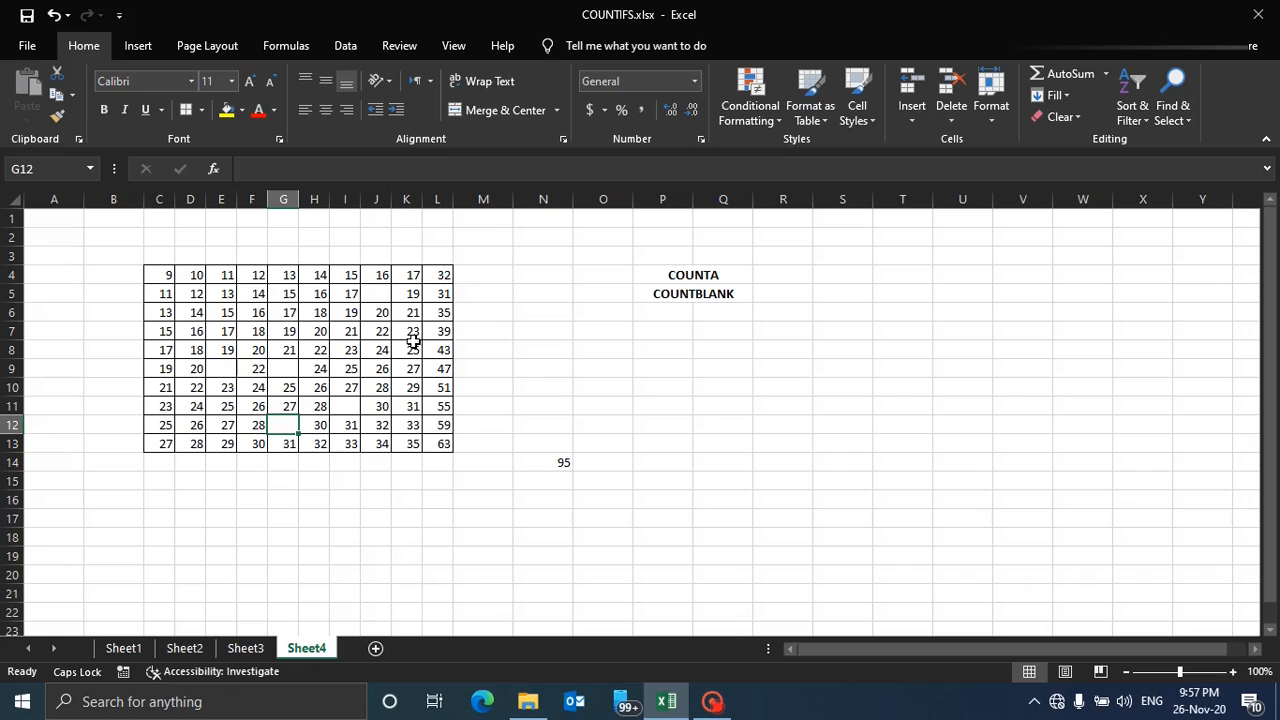
Clear the contents of cells L13 and K13, checking the COUNTA result in N14
{"action": "left_click", "coordinate": [427, 441]}
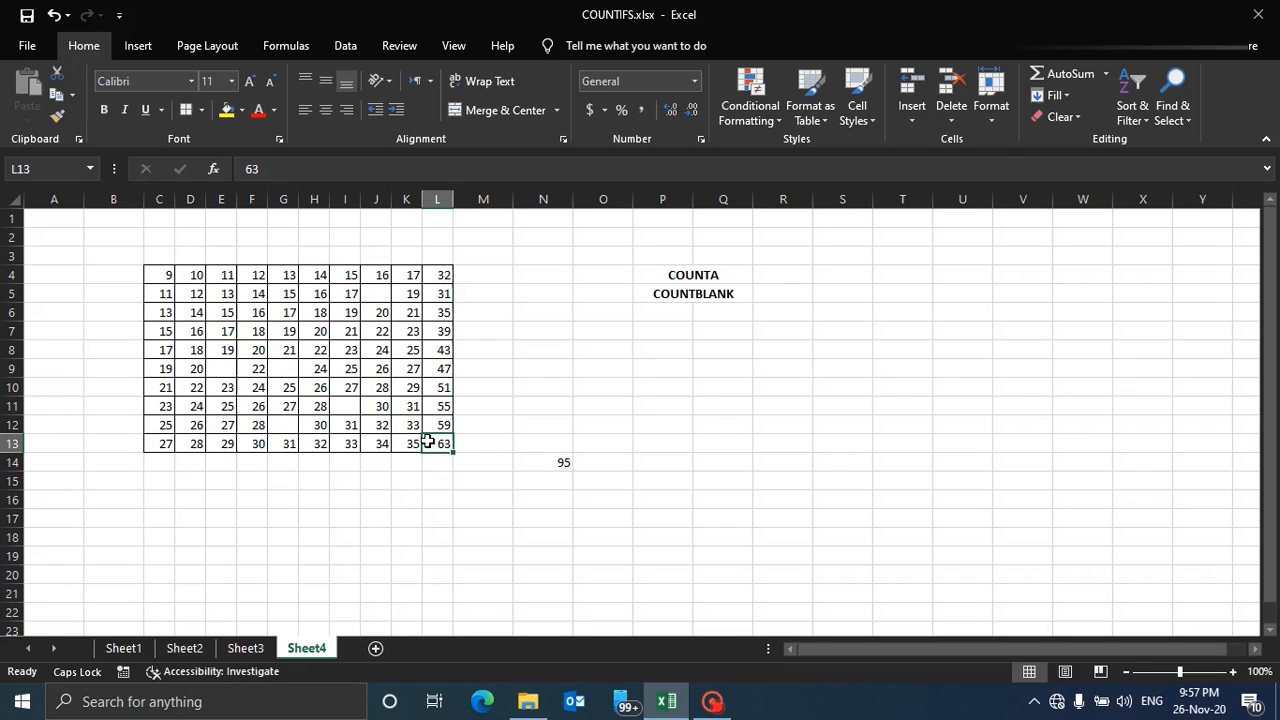
{"action": "key", "text": "Delete"}
{"action": "left_click", "coordinate": [570, 462]}
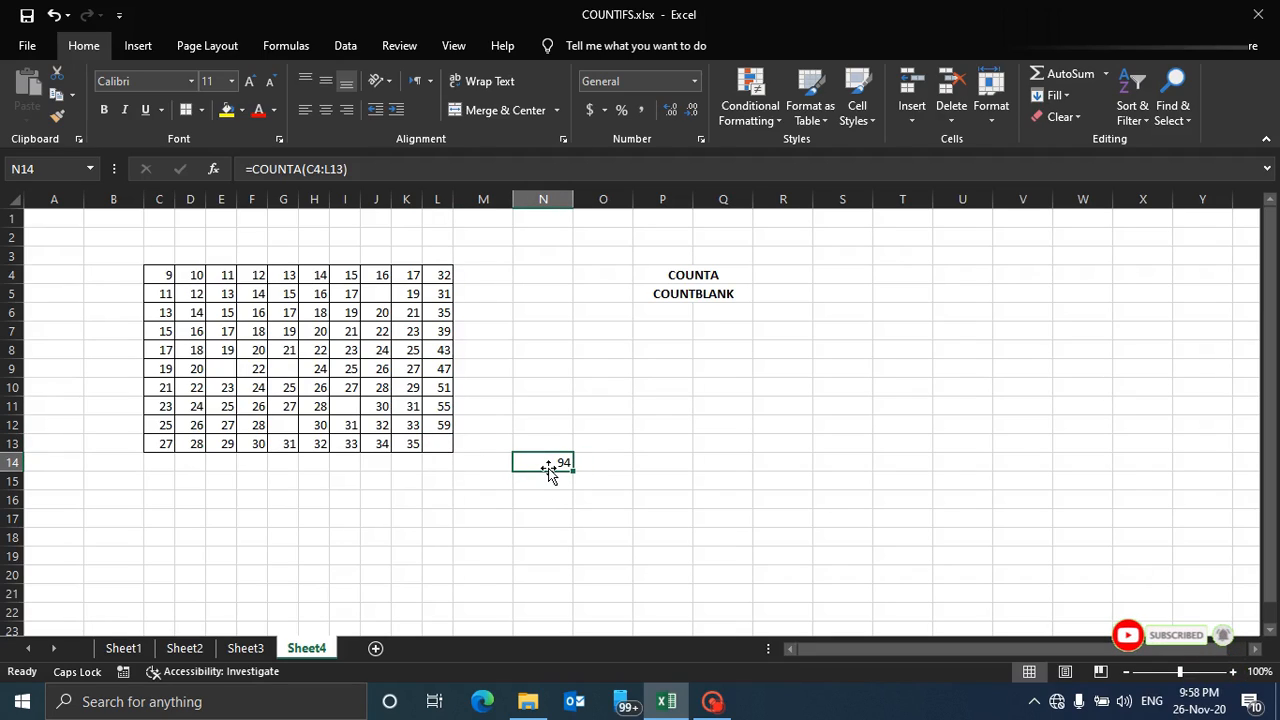
{"action": "left_click", "coordinate": [413, 443]}
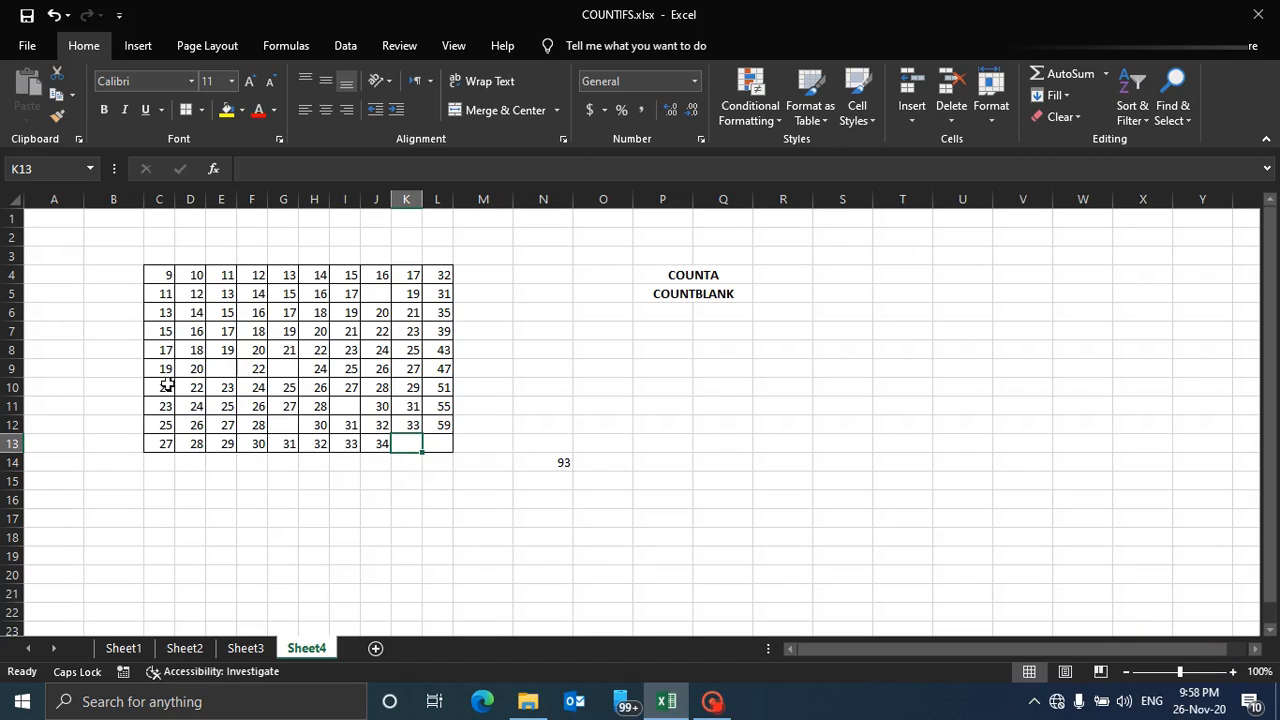
Enter 20 in the blank cell E9 and check the COUNTA result in N14
{"action": "left_click", "coordinate": [227, 370]}
{"action": "type", "text": "20"}
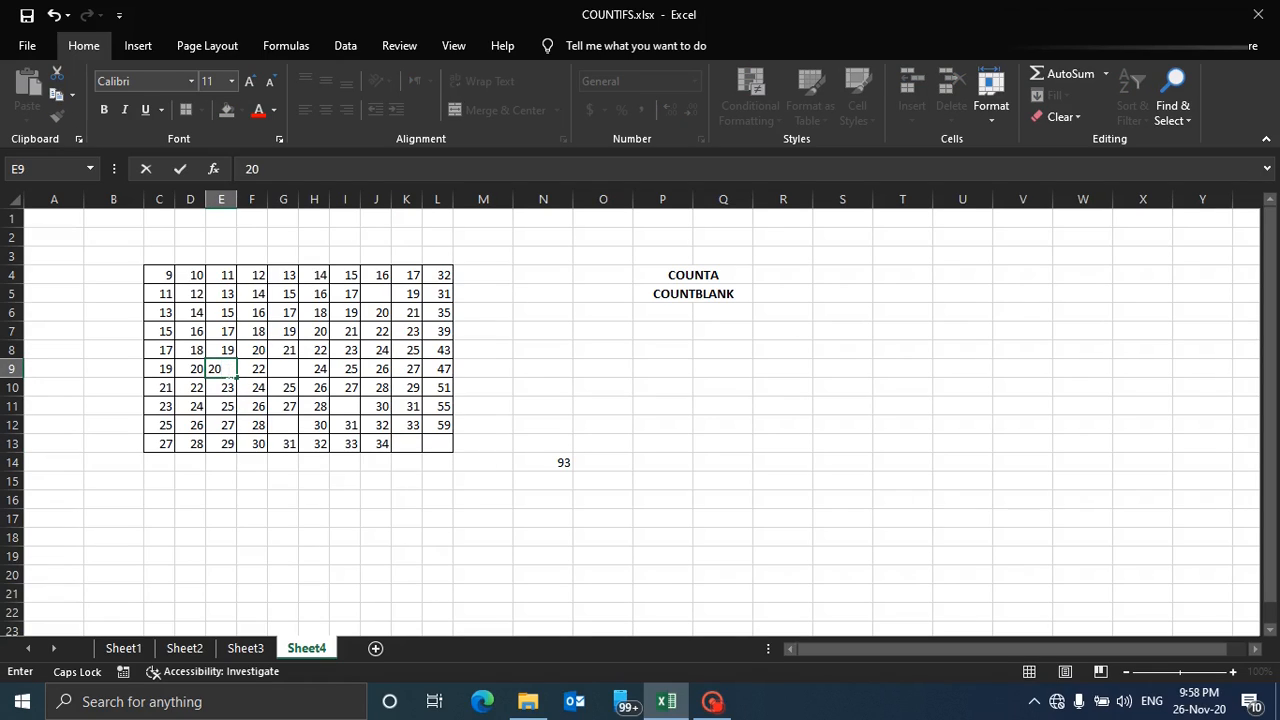
{"action": "key", "text": "Return"}
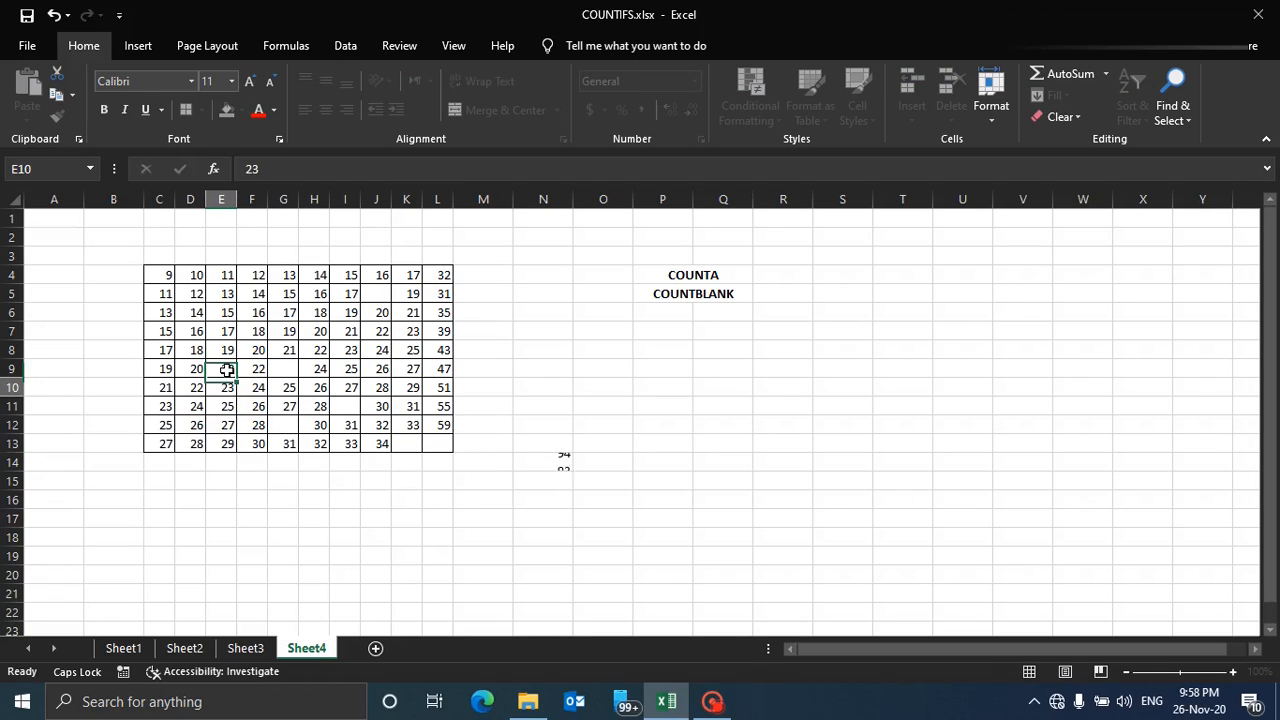
{"action": "left_click", "coordinate": [573, 459]}
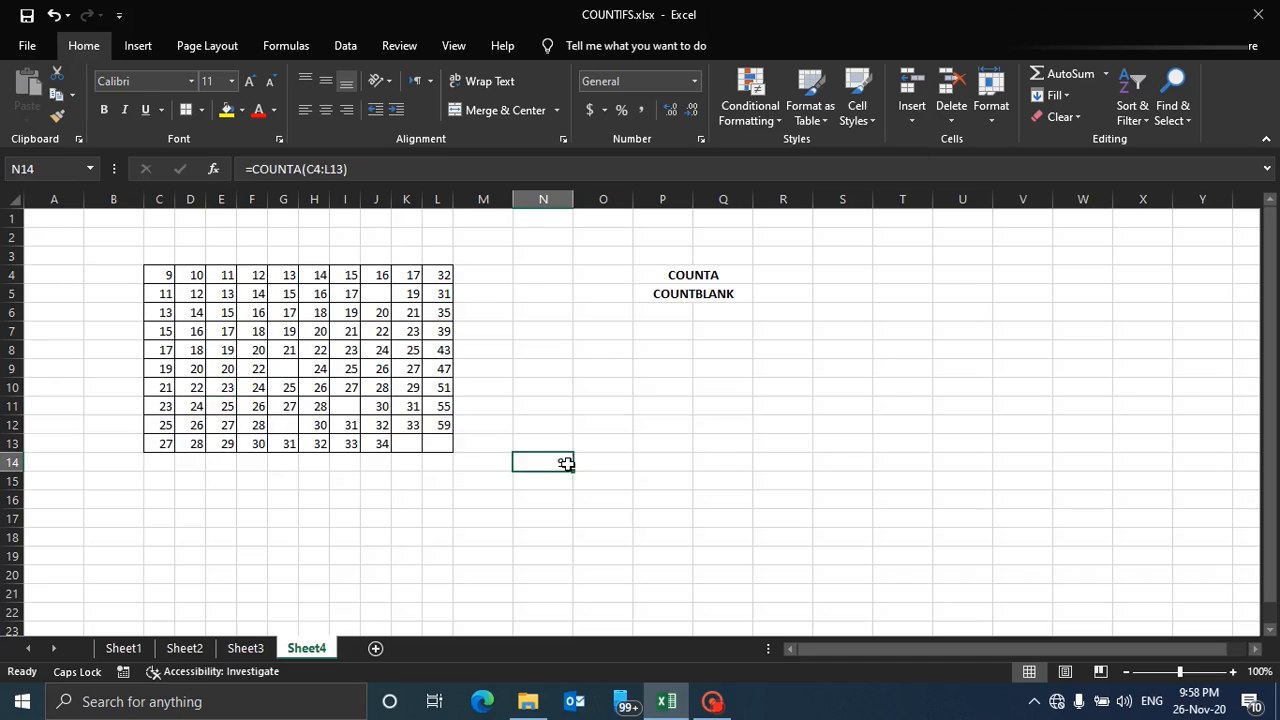
Enter the letter A in cell L13 and check the COUNTA result in N14
{"action": "left_click", "coordinate": [430, 444]}
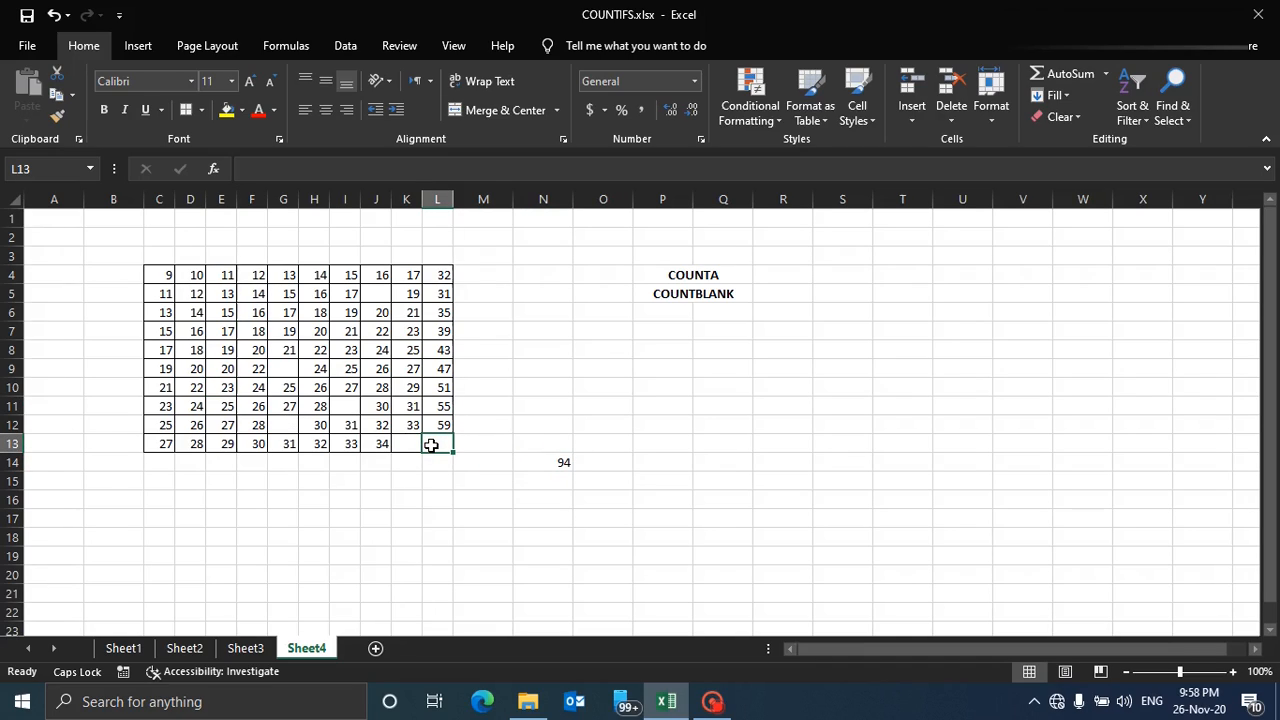
{"action": "type", "text": "a"}
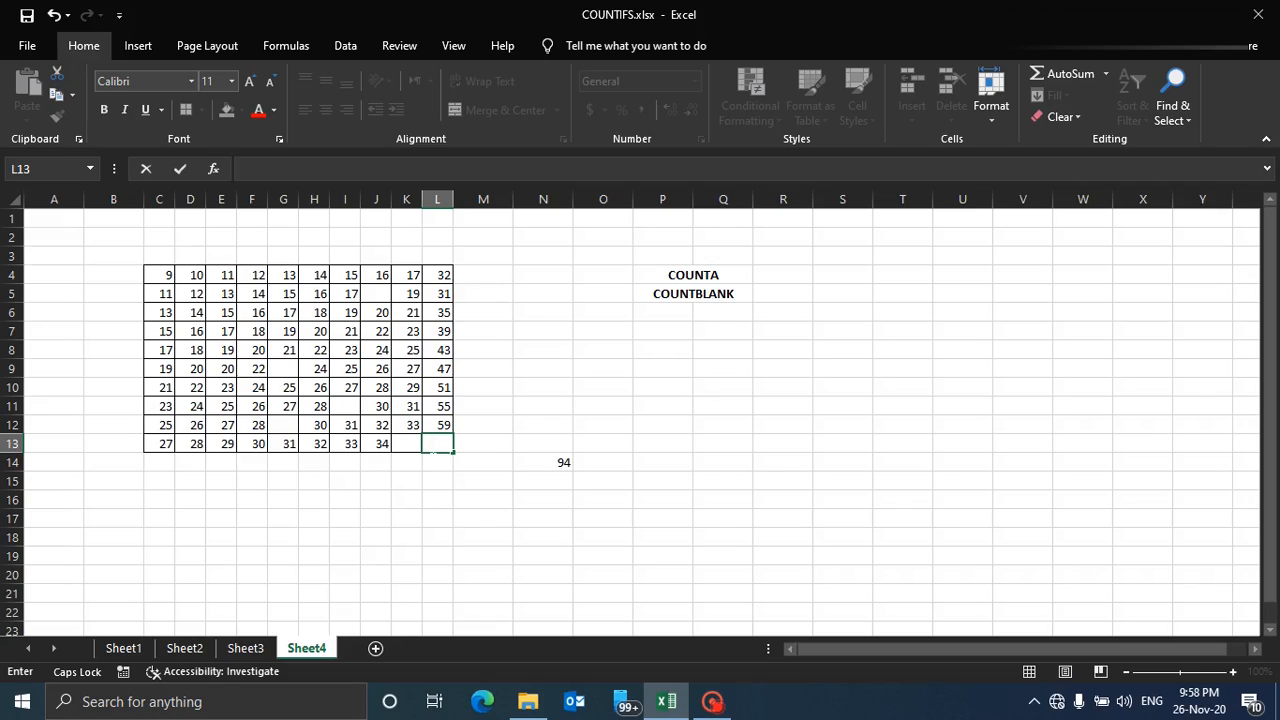
{"action": "key", "text": "BackSpace"}
{"action": "key", "text": "Return"}
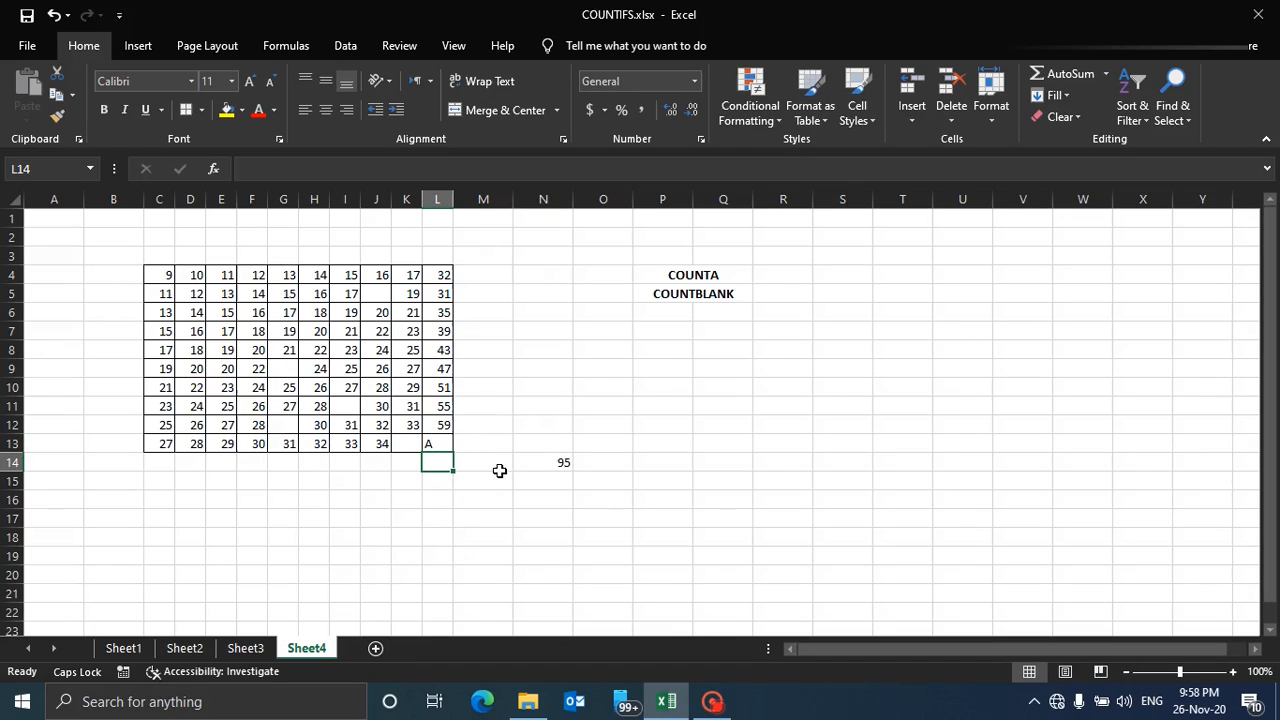
{"action": "left_click", "coordinate": [561, 465]}
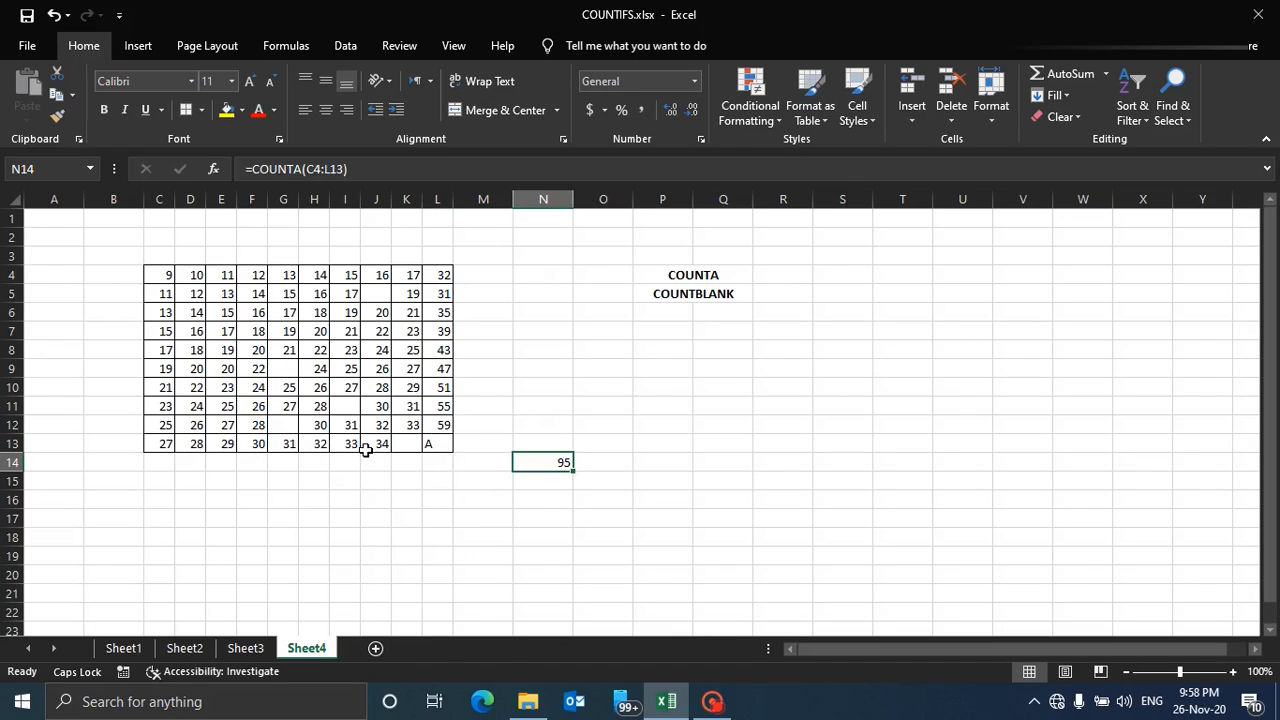
Enter the letter B in cell K13 and clear the contents of cell J11
{"action": "left_click", "coordinate": [399, 441]}
{"action": "left_click", "coordinate": [440, 448]}
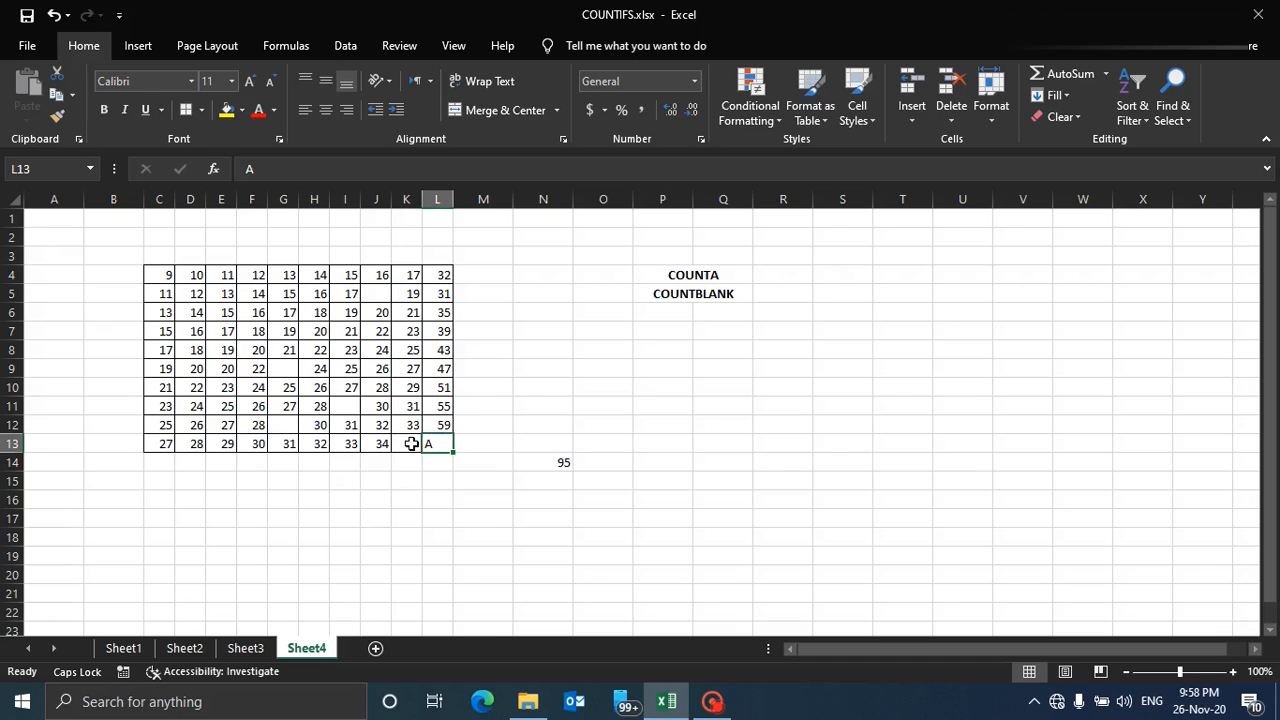
{"action": "left_click", "coordinate": [410, 443]}
{"action": "type", "text": "B"}
{"action": "key", "text": "Return"}
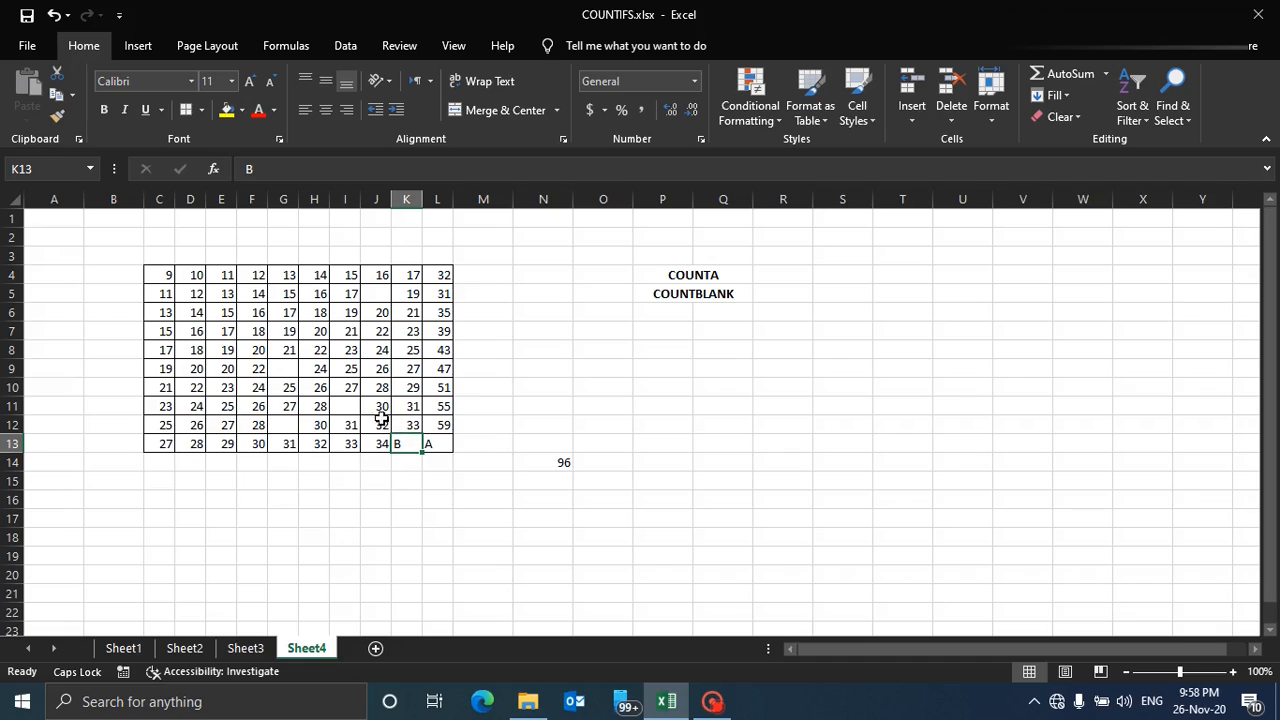
{"action": "left_click", "coordinate": [381, 411]}
{"action": "key", "text": "Delete"}
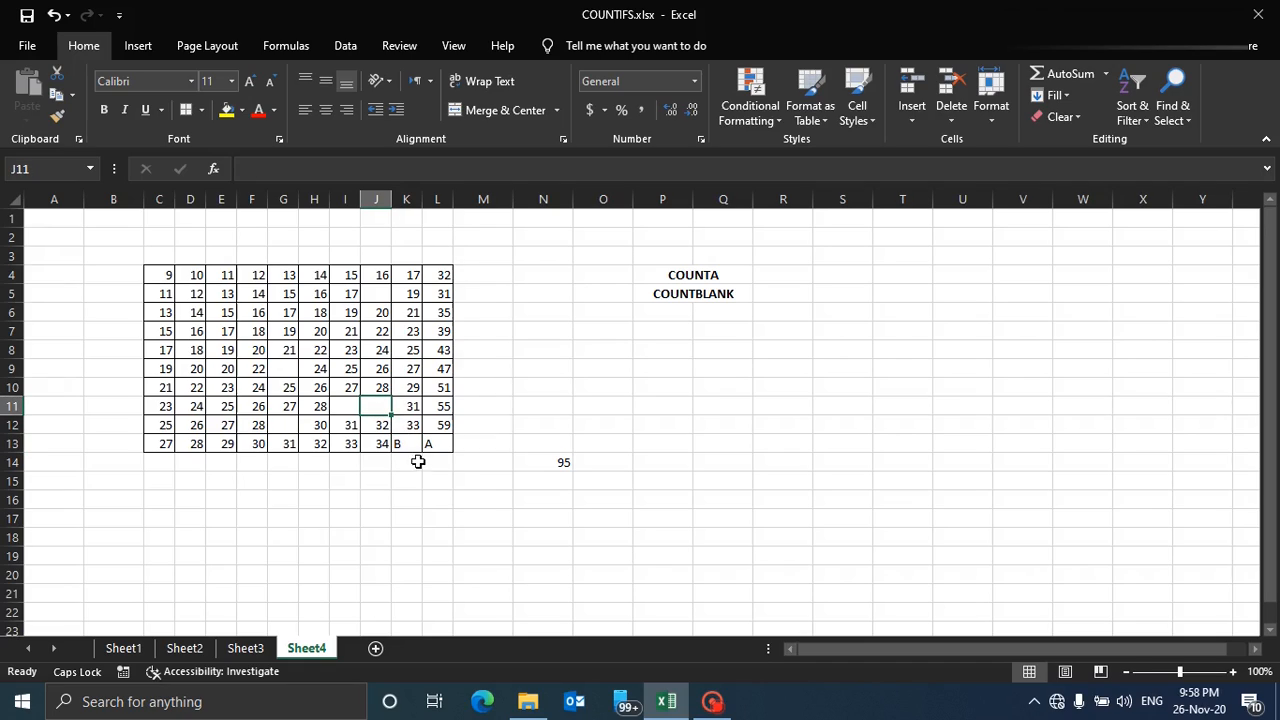
Clear the contents of cell K11 in the number table
{"action": "left_click", "coordinate": [408, 407]}
{"action": "key", "text": "Delete"}
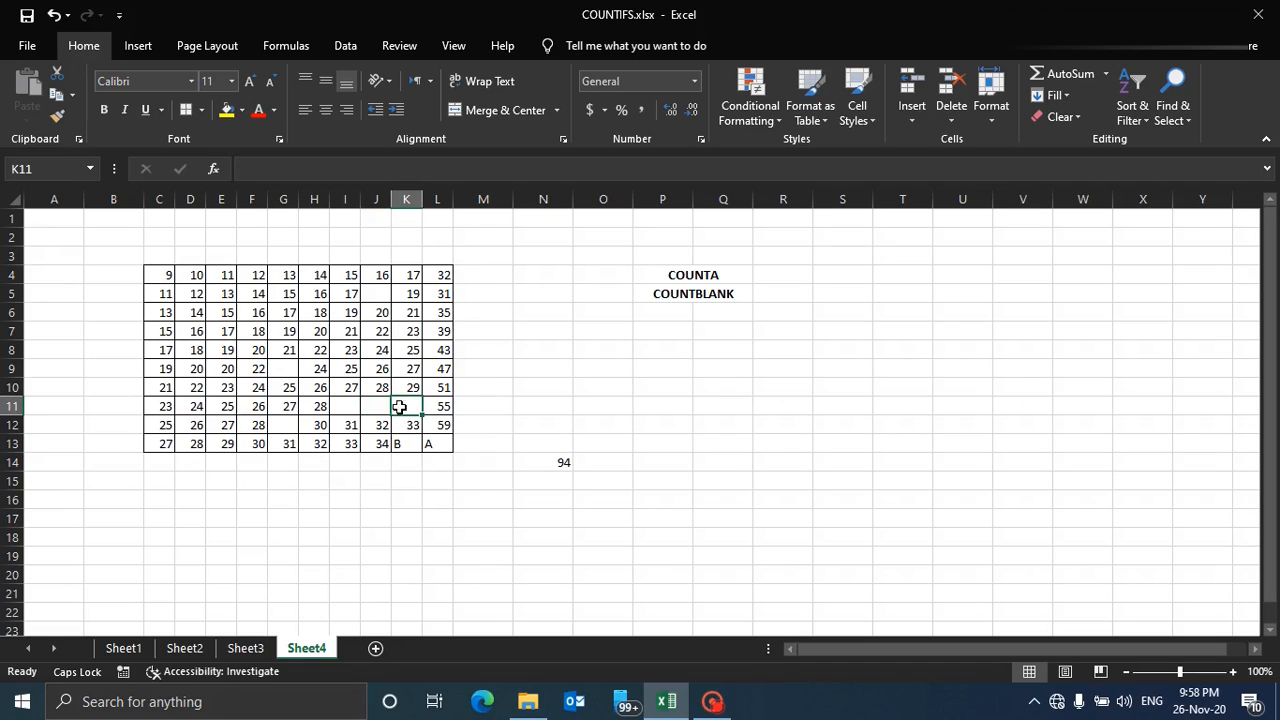
{"action": "left_click", "coordinate": [435, 387]}
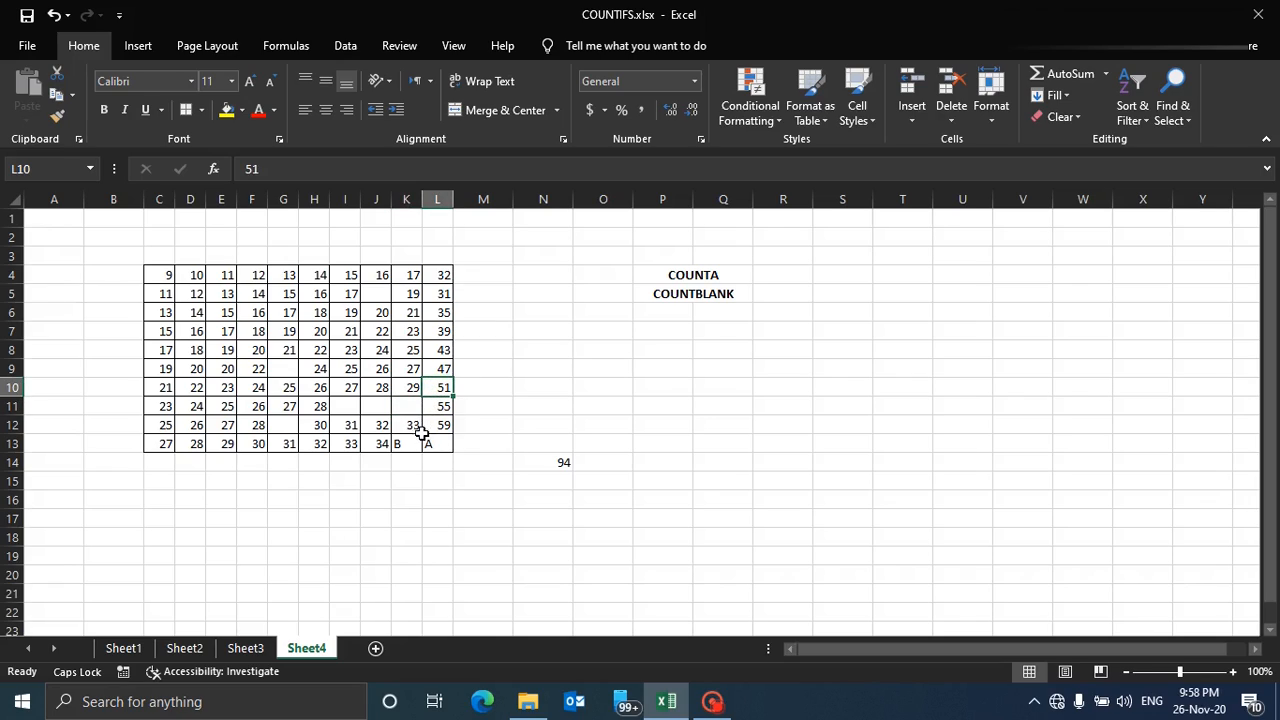
{"action": "left_click", "coordinate": [428, 444]}
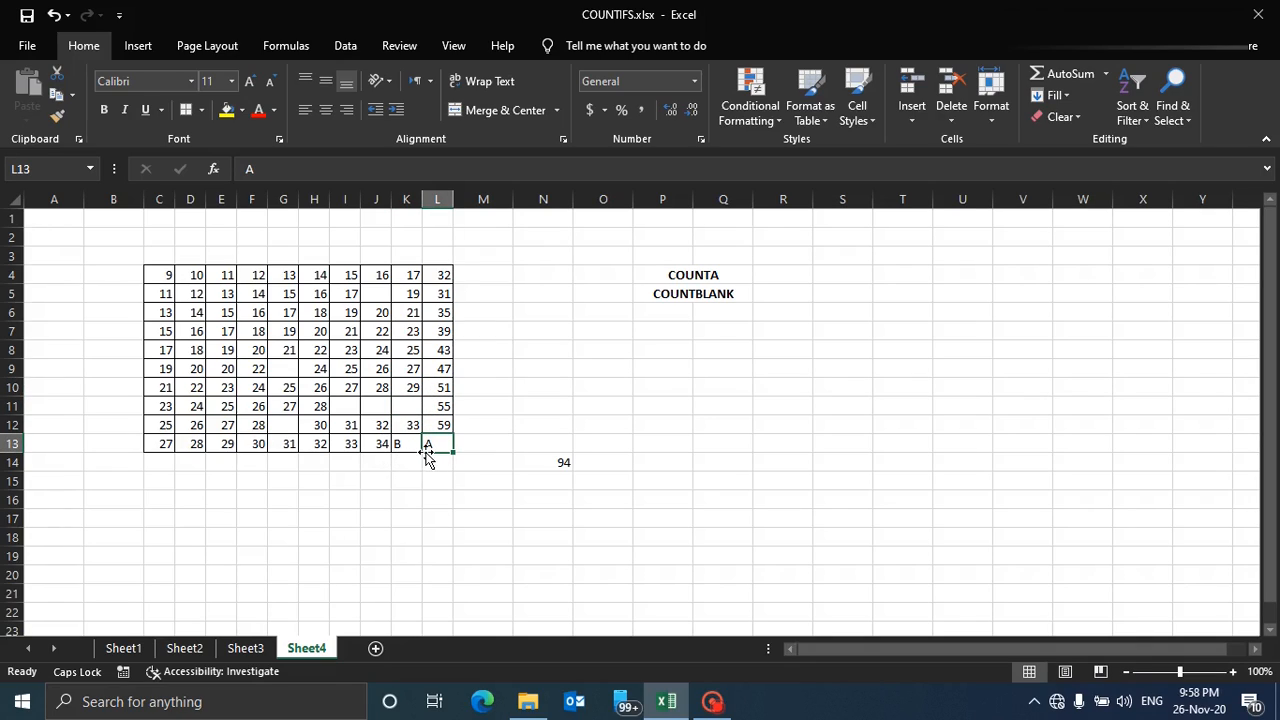
{"action": "left_click", "coordinate": [402, 421]}
Enter 9 in cell K11 and check the COUNTA result in N14
{"action": "left_click", "coordinate": [401, 406]}
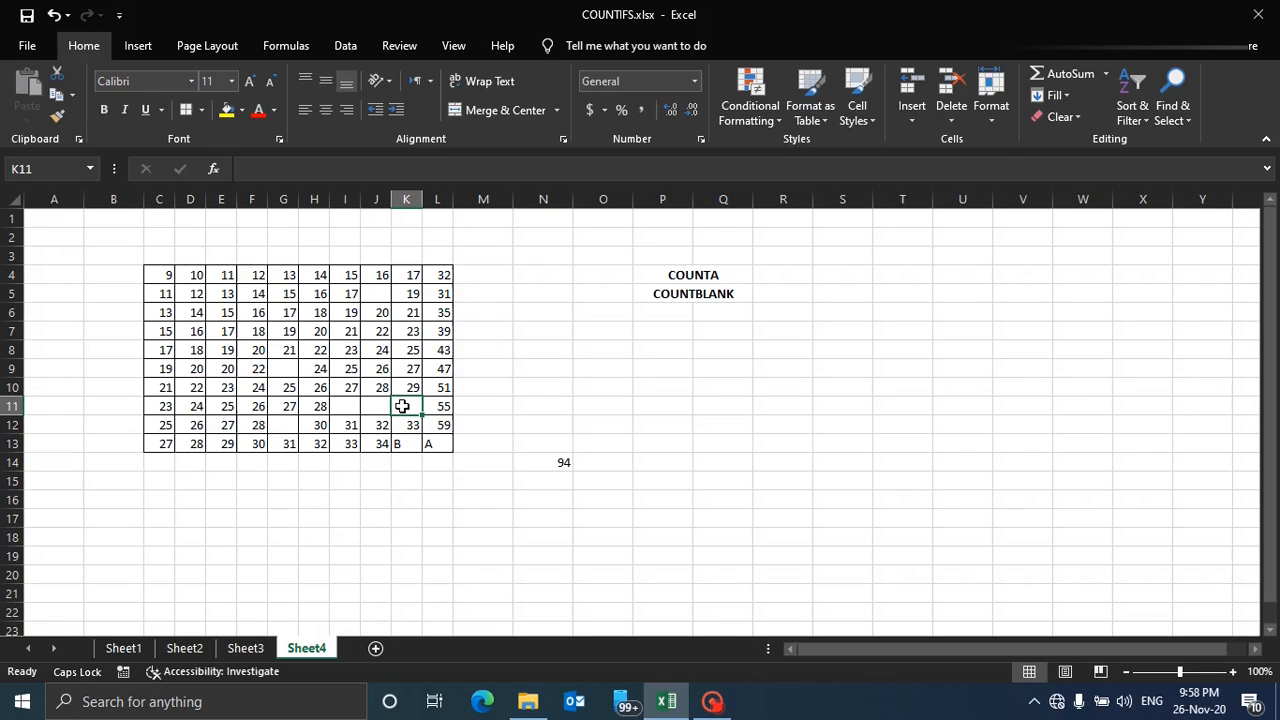
{"action": "type", "text": "9"}
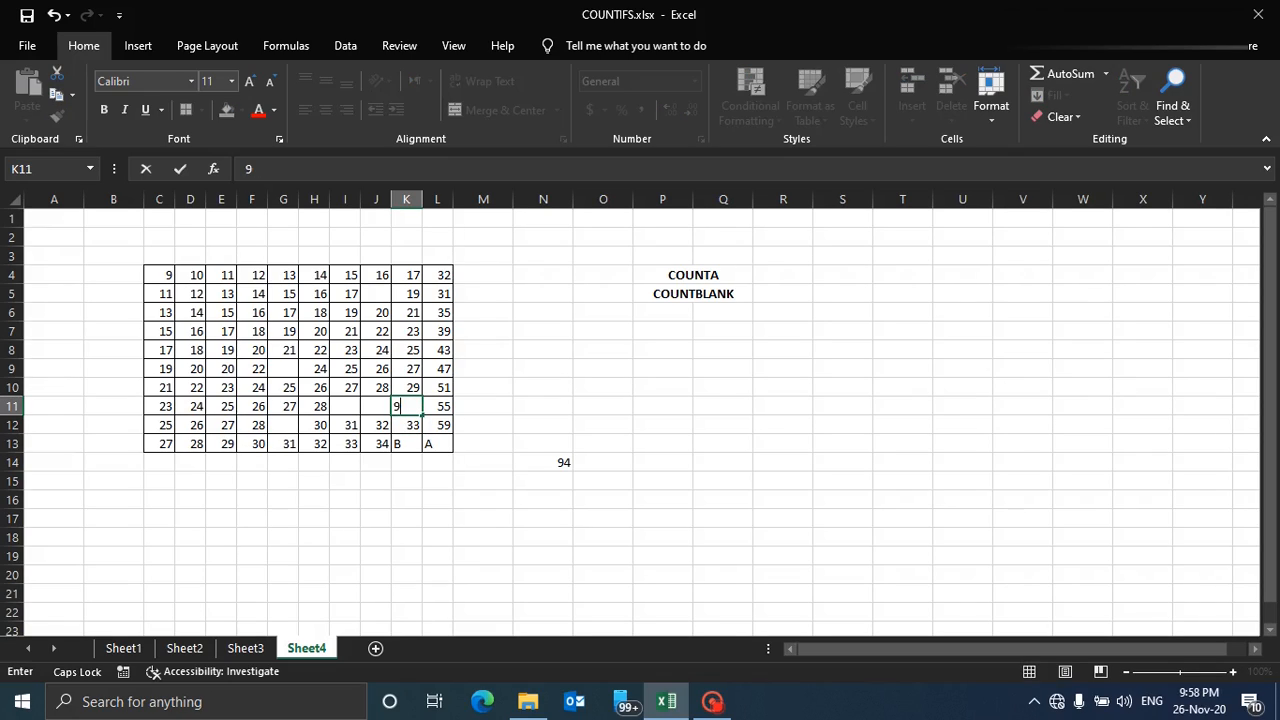
{"action": "key", "text": "Return"}
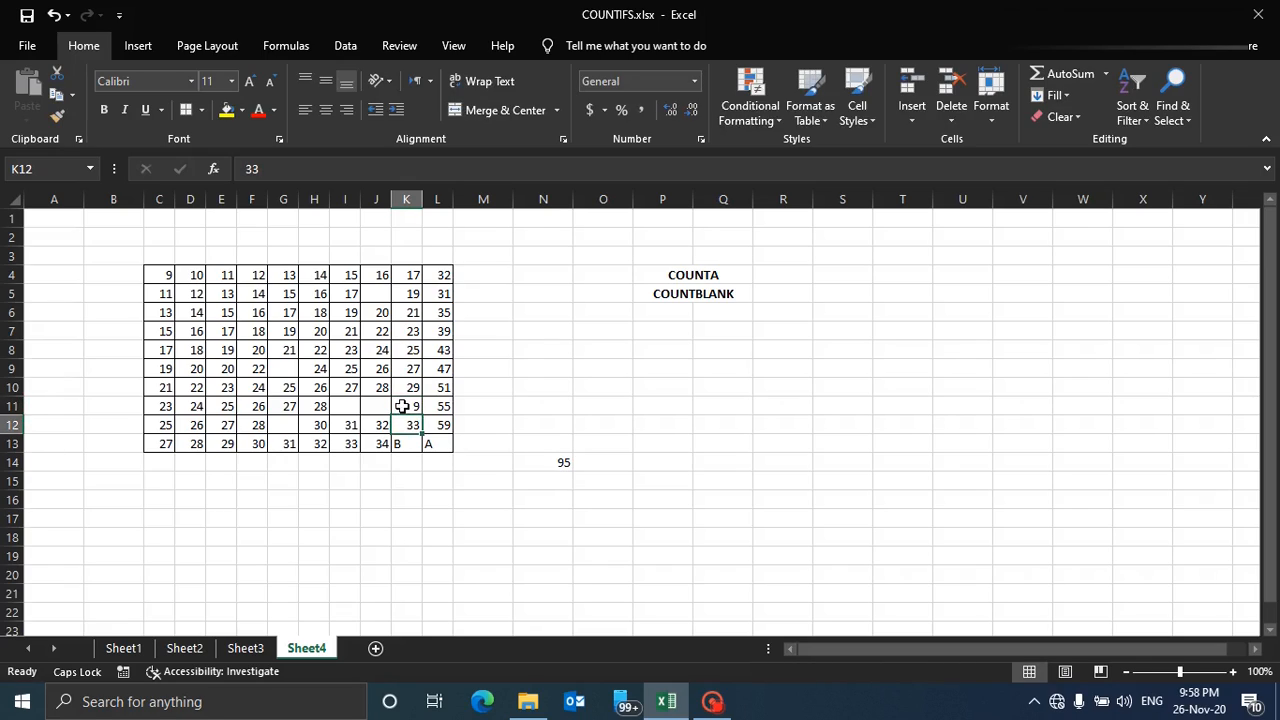
{"action": "left_click", "coordinate": [569, 463]}
{"action": "left_click", "coordinate": [620, 463]}
{"action": "left_click", "coordinate": [541, 478]}
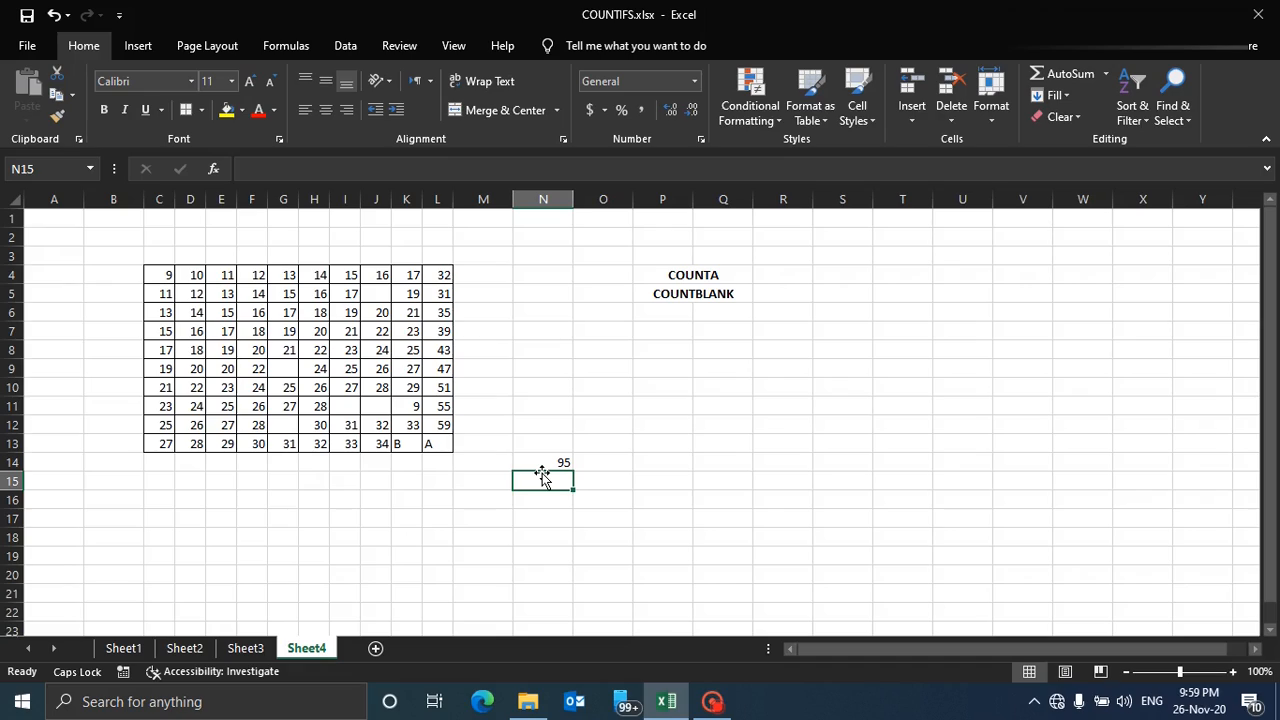
{"action": "left_click", "coordinate": [546, 464]}
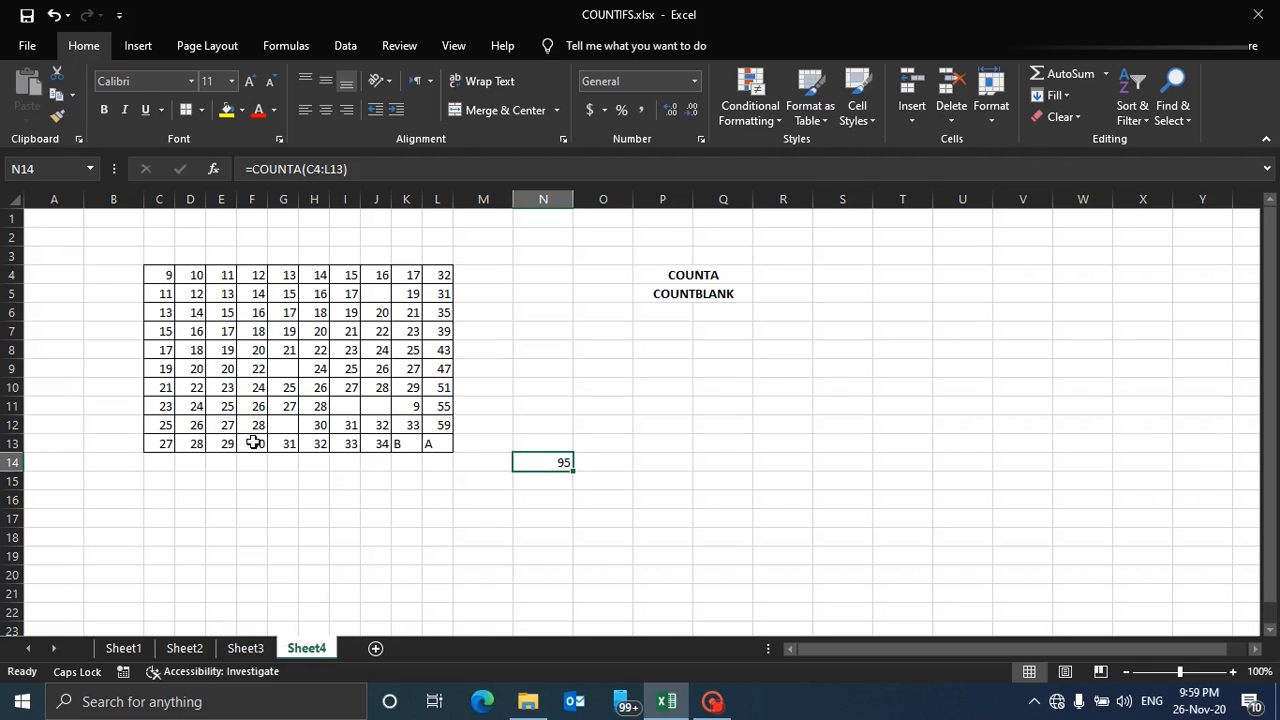
Count the table's blank cells in N15 with =COUNTBLANK(C4:L13) and compare it with the COUNTA formula in N14
{"action": "left_click", "coordinate": [660, 297]}
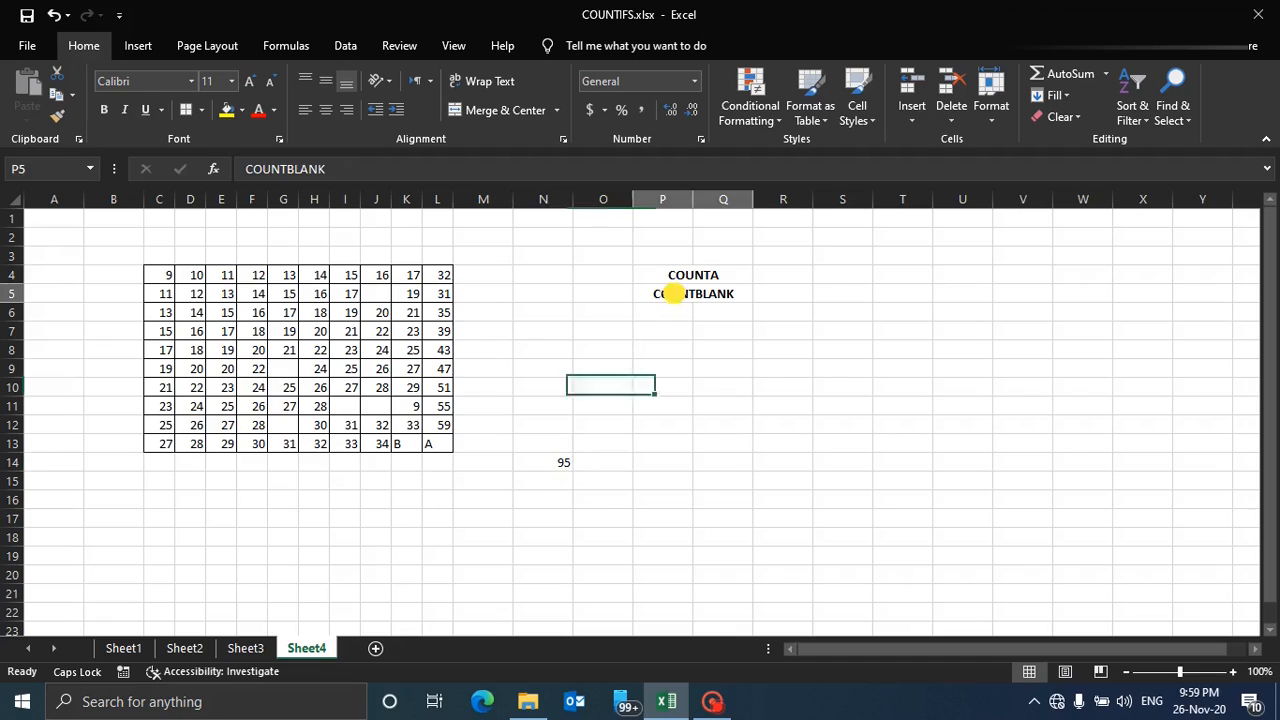
{"action": "left_click", "coordinate": [555, 486]}
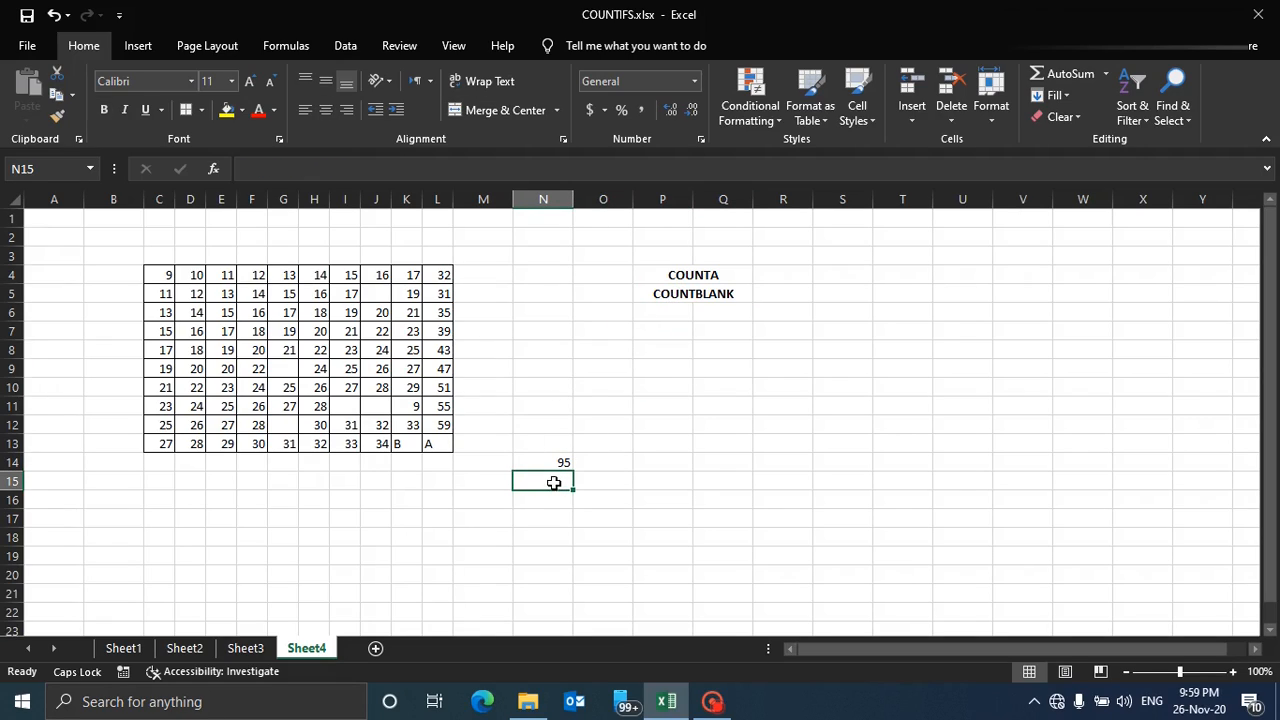
{"action": "left_click", "coordinate": [351, 176]}
{"action": "type", "text": "=COU"}
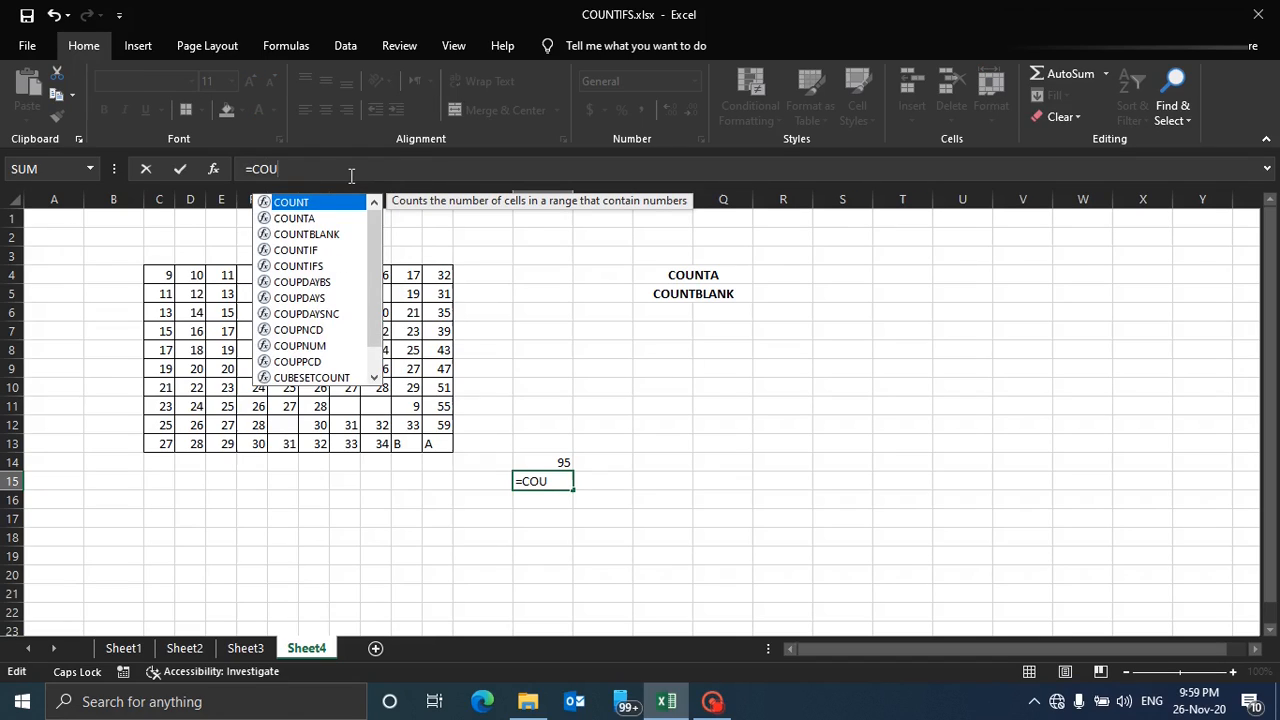
{"action": "type", "text": "N"}
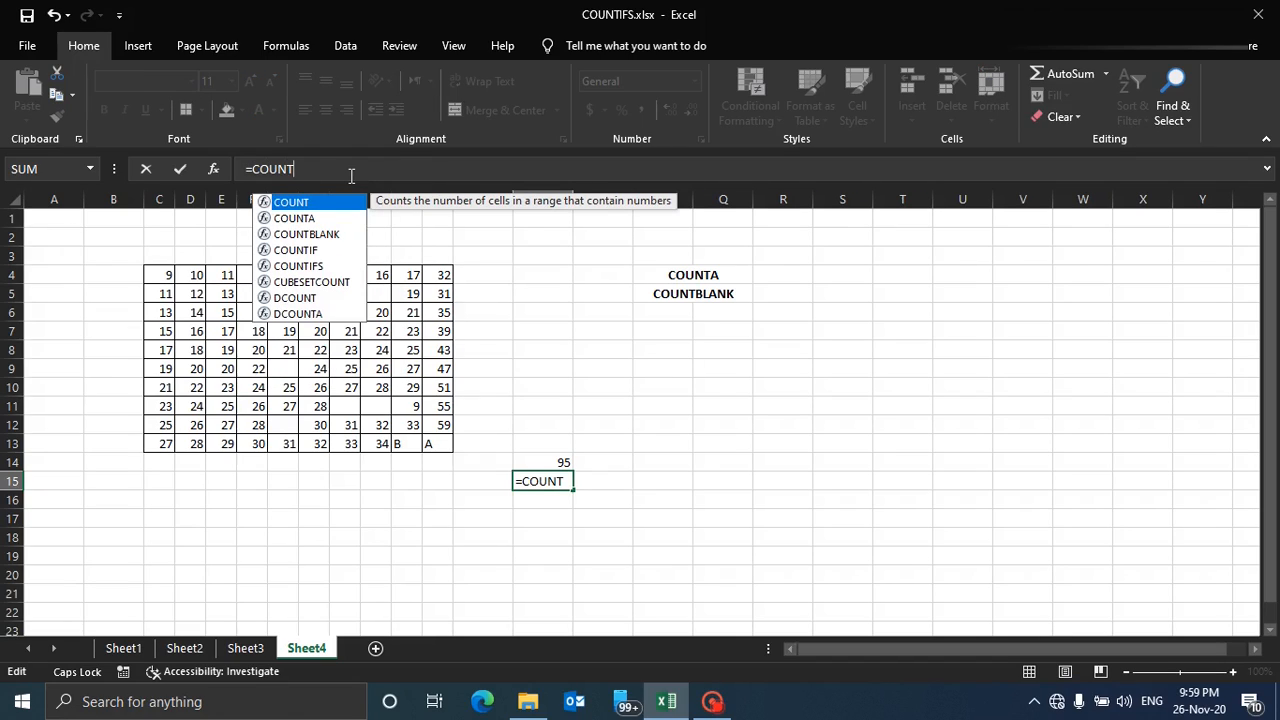
{"action": "type", "text": "T"}
{"action": "double_click", "coordinate": [337, 233]}
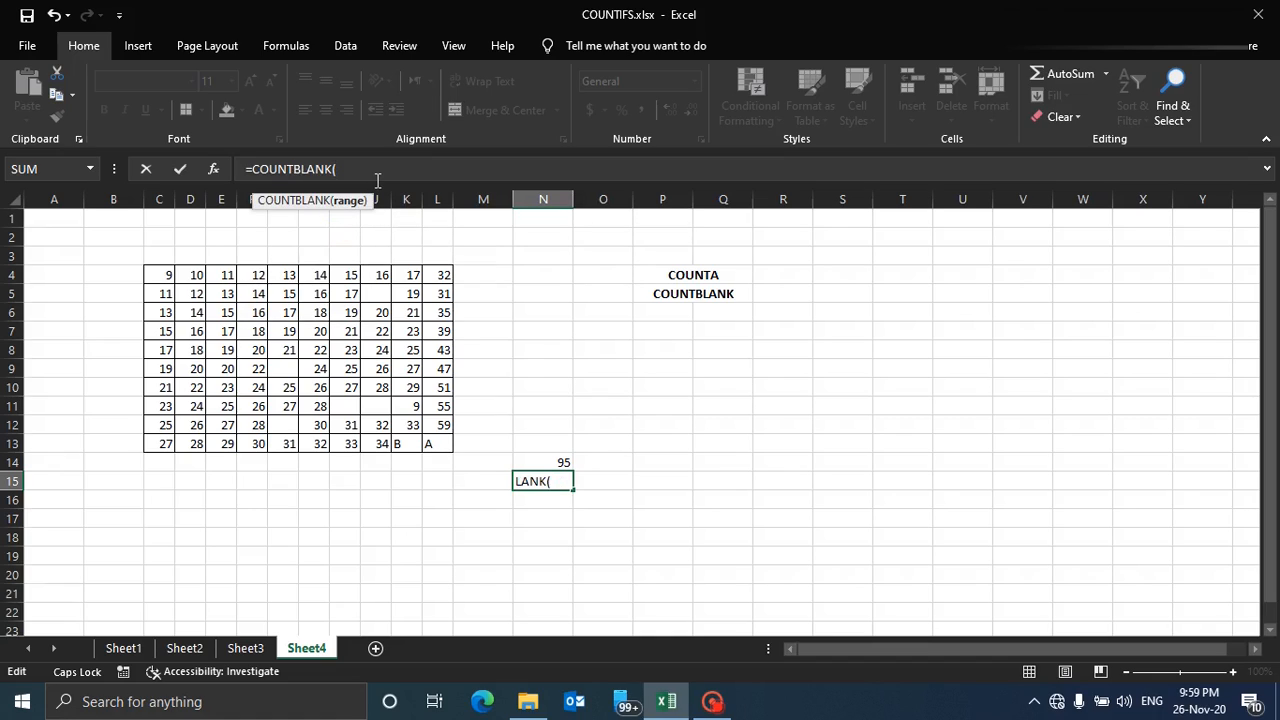
{"action": "left_click_drag", "start_coordinate": [165, 274], "coordinate": [443, 457]}
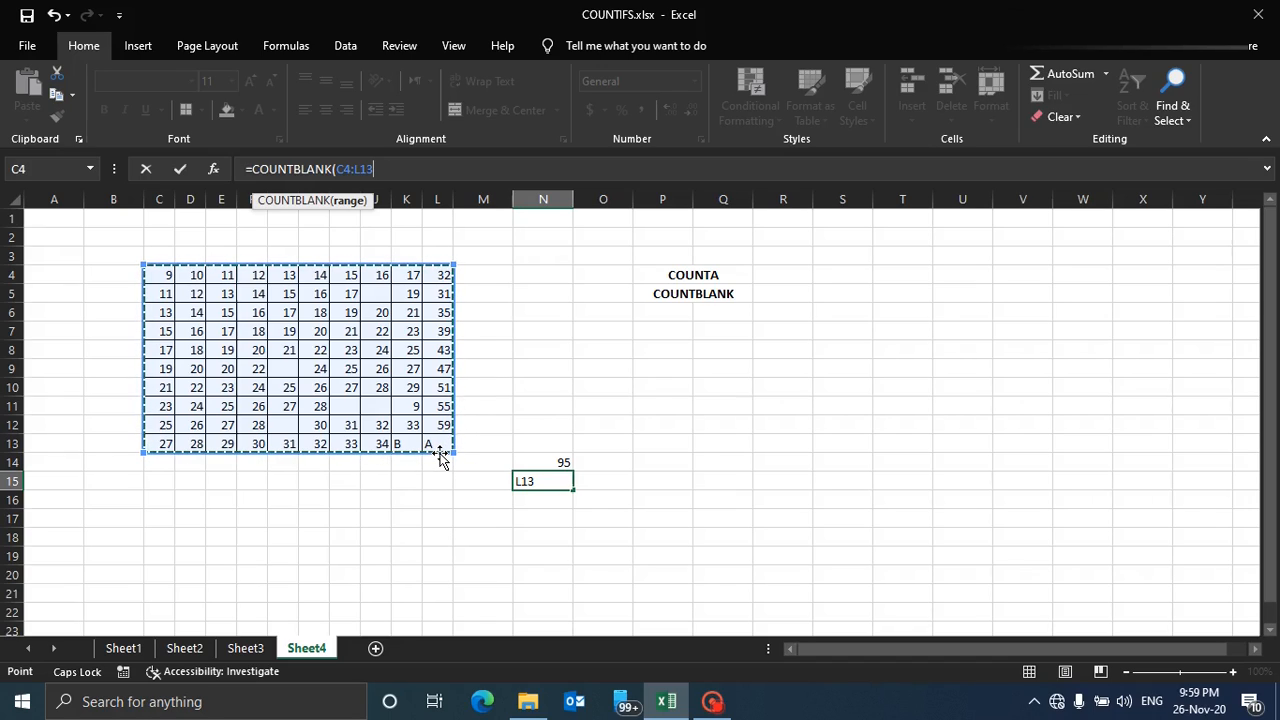
{"action": "type", "text": ")"}
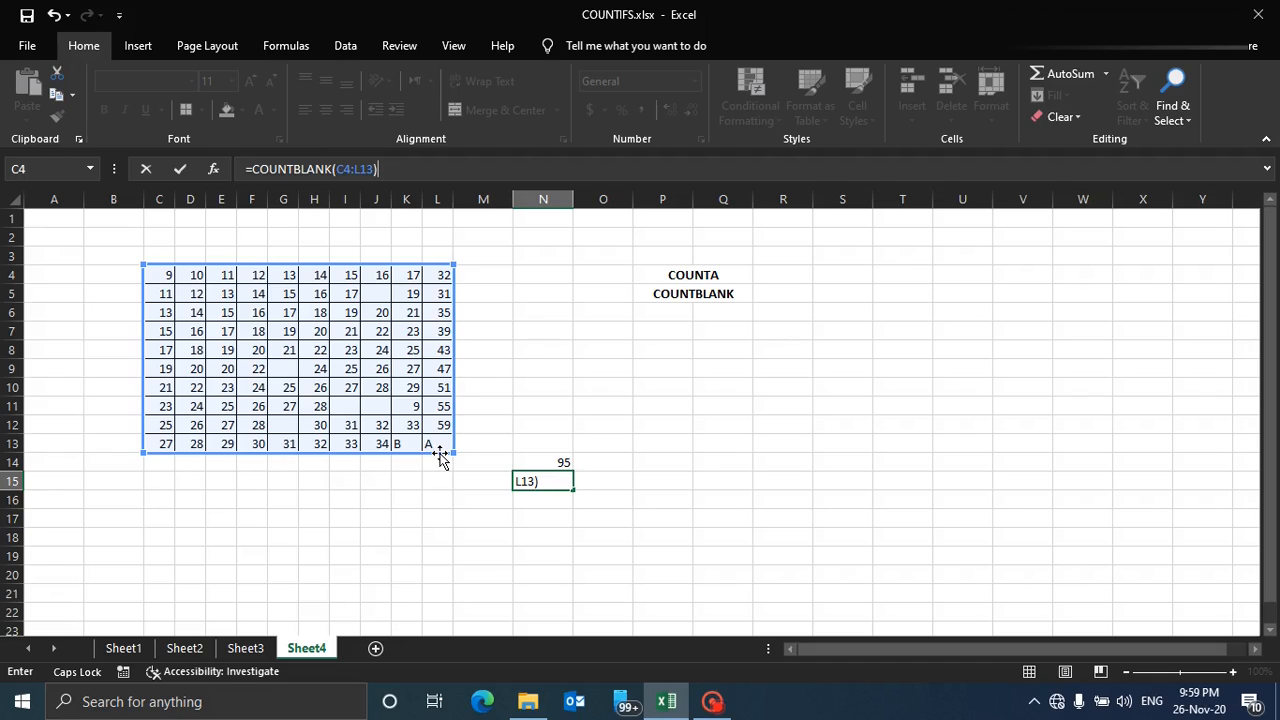
{"action": "key", "text": "Return"}
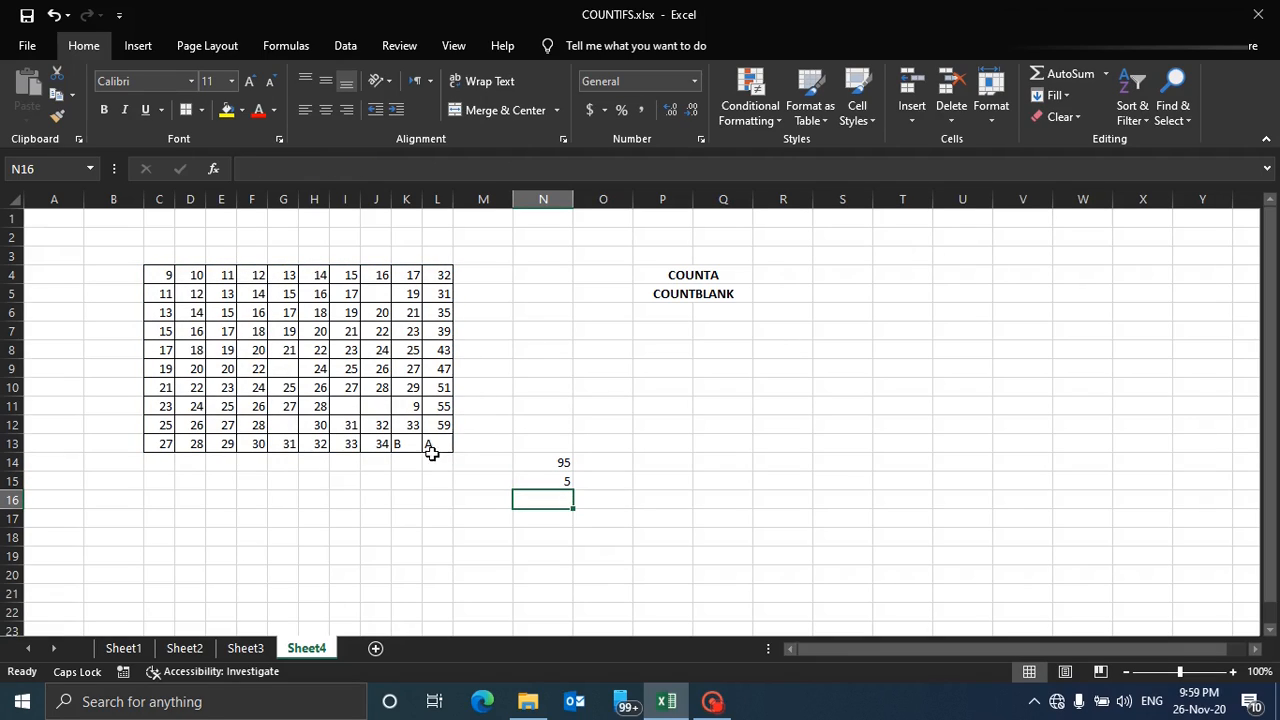
{"action": "left_click", "coordinate": [548, 483]}
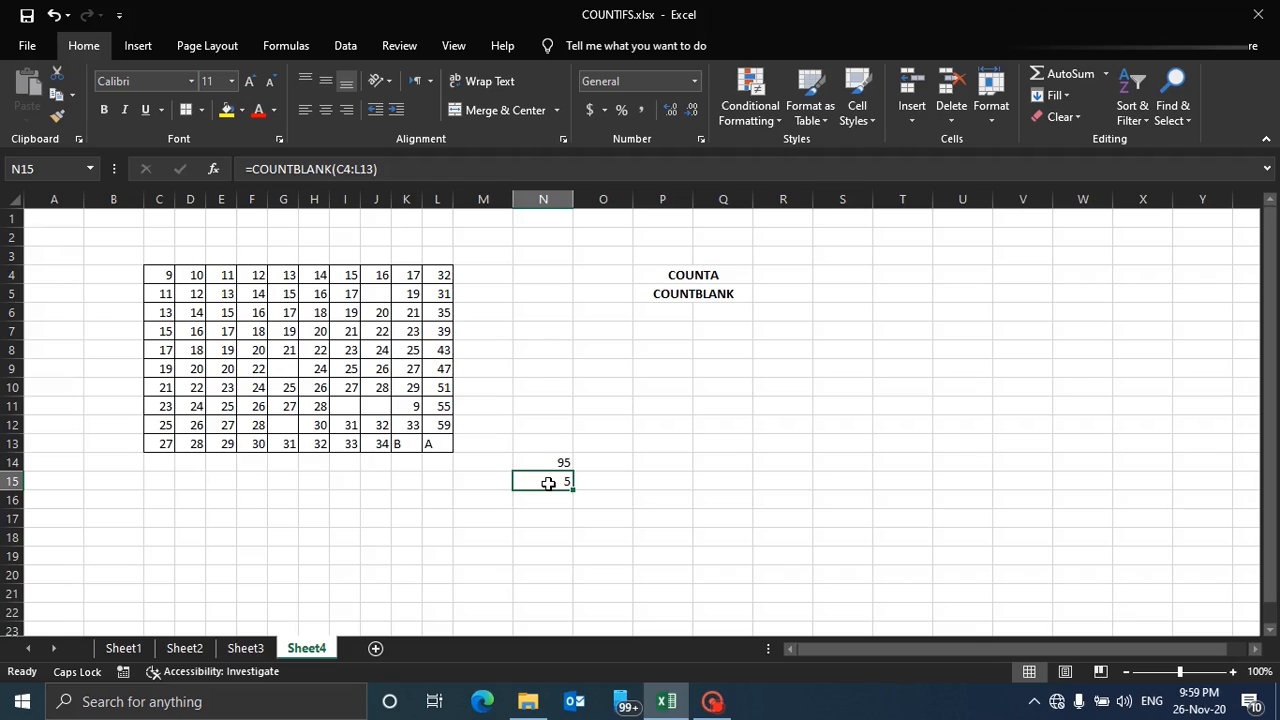
{"action": "key", "text": "Up"}
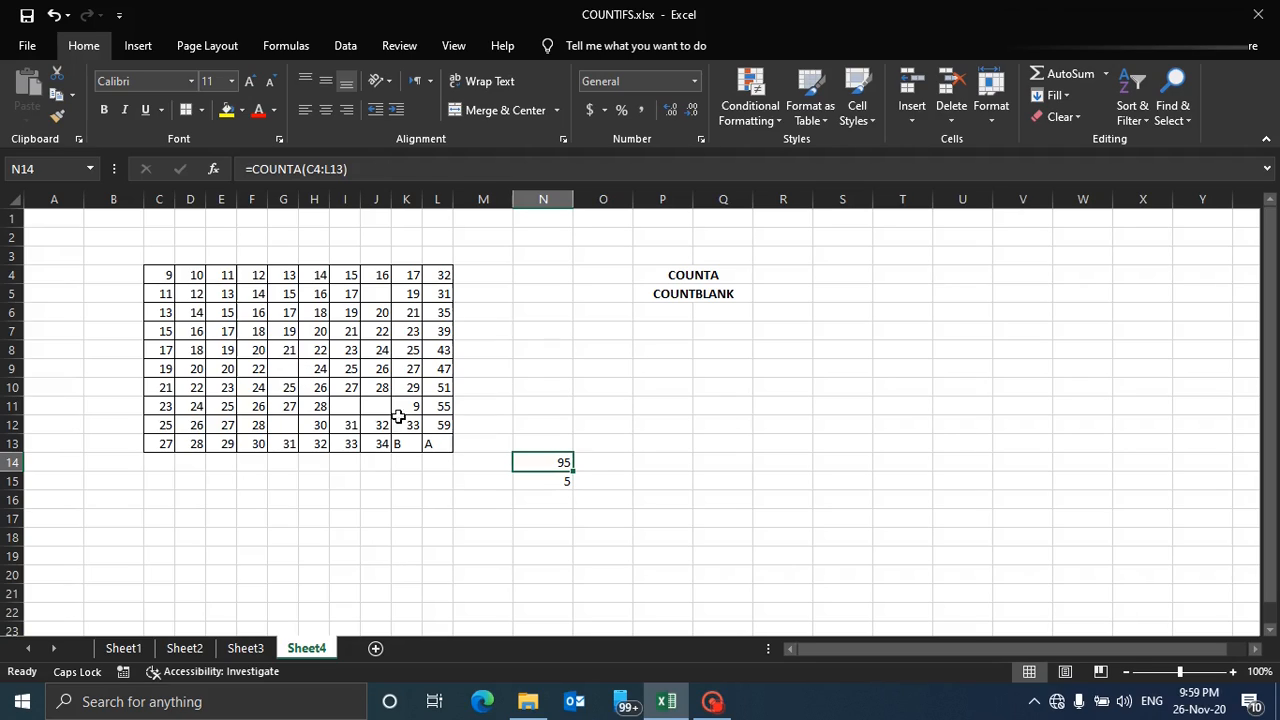
{"action": "key", "text": "Down"}
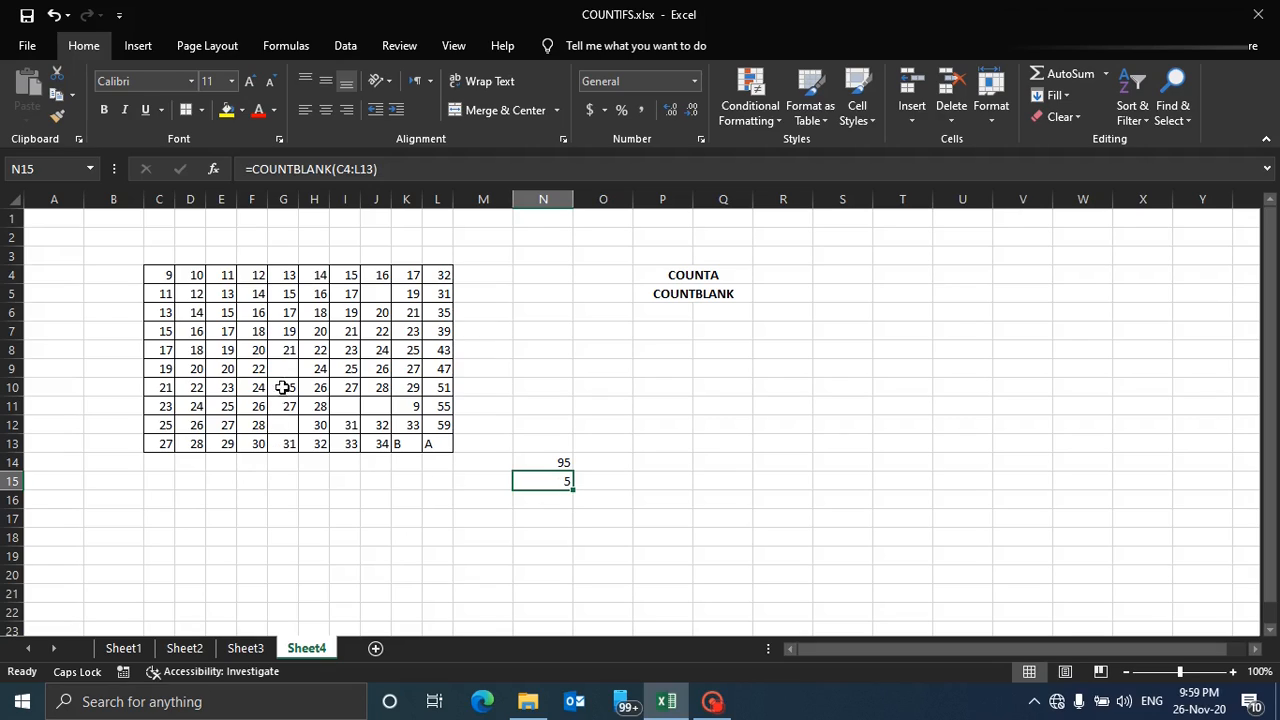
Enter the letter U in the blank cell G9 of the table
{"action": "left_click", "coordinate": [286, 372]}
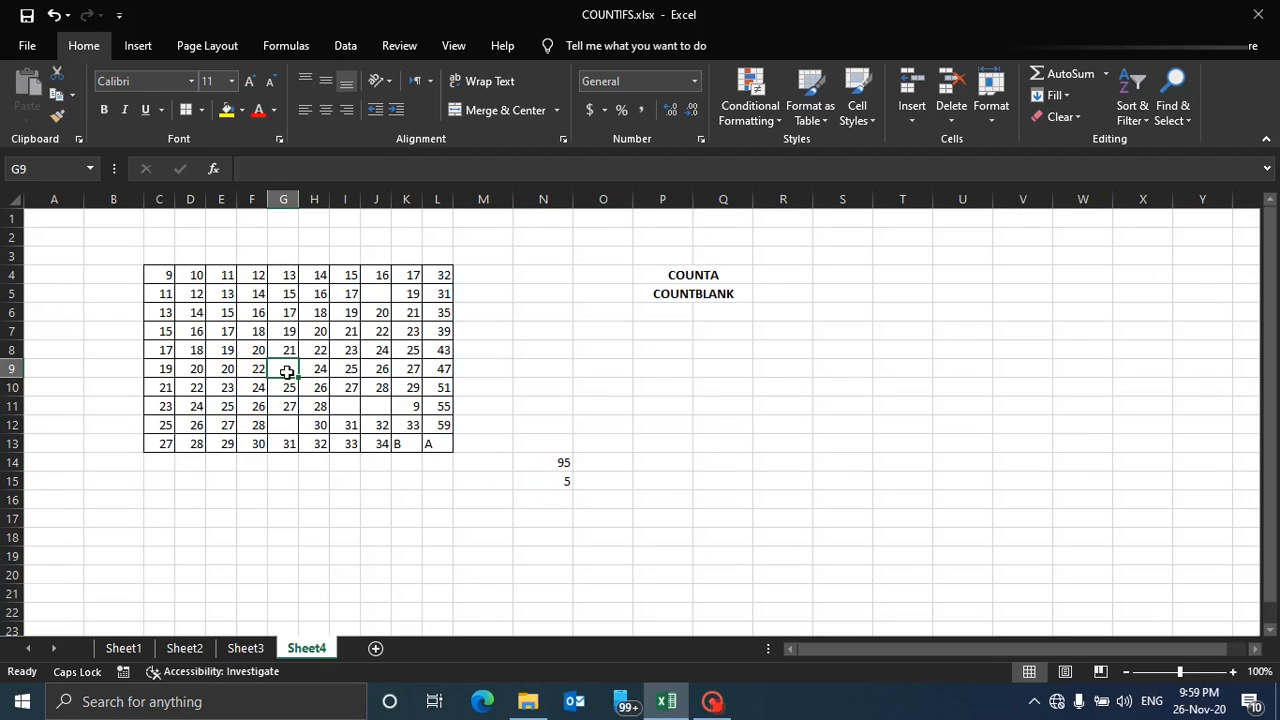
{"action": "type", "text": "U"}
{"action": "key", "text": "Return"}
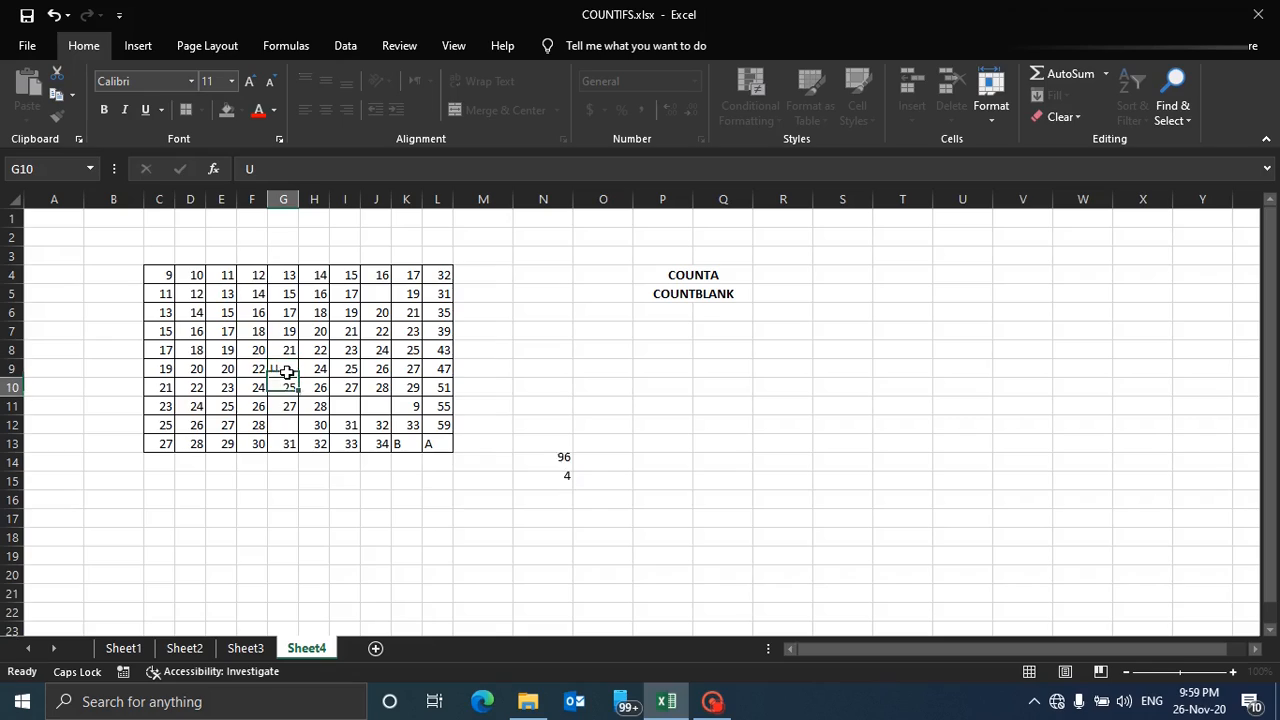
Clear the contents of cells K8, G6 and G5 in the table
{"action": "left_click", "coordinate": [409, 354]}
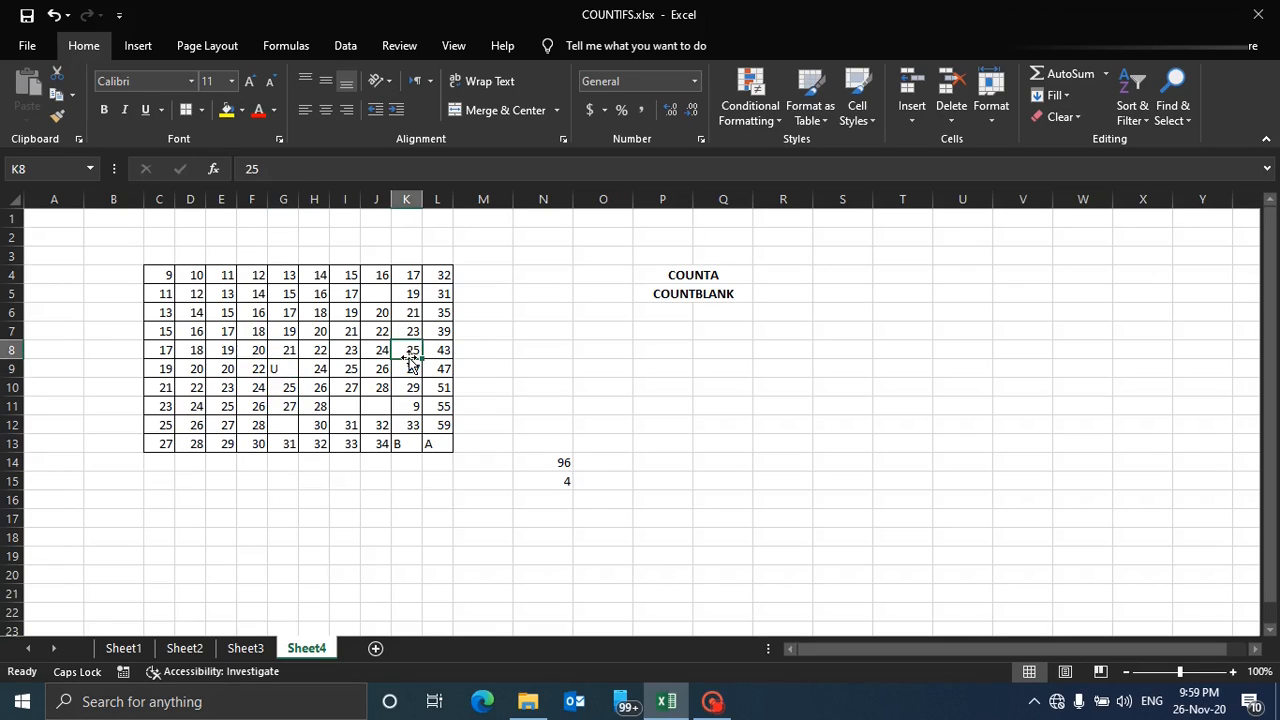
{"action": "key", "text": "Delete"}
{"action": "left_click", "coordinate": [293, 316]}
{"action": "key", "text": "BackSpace"}
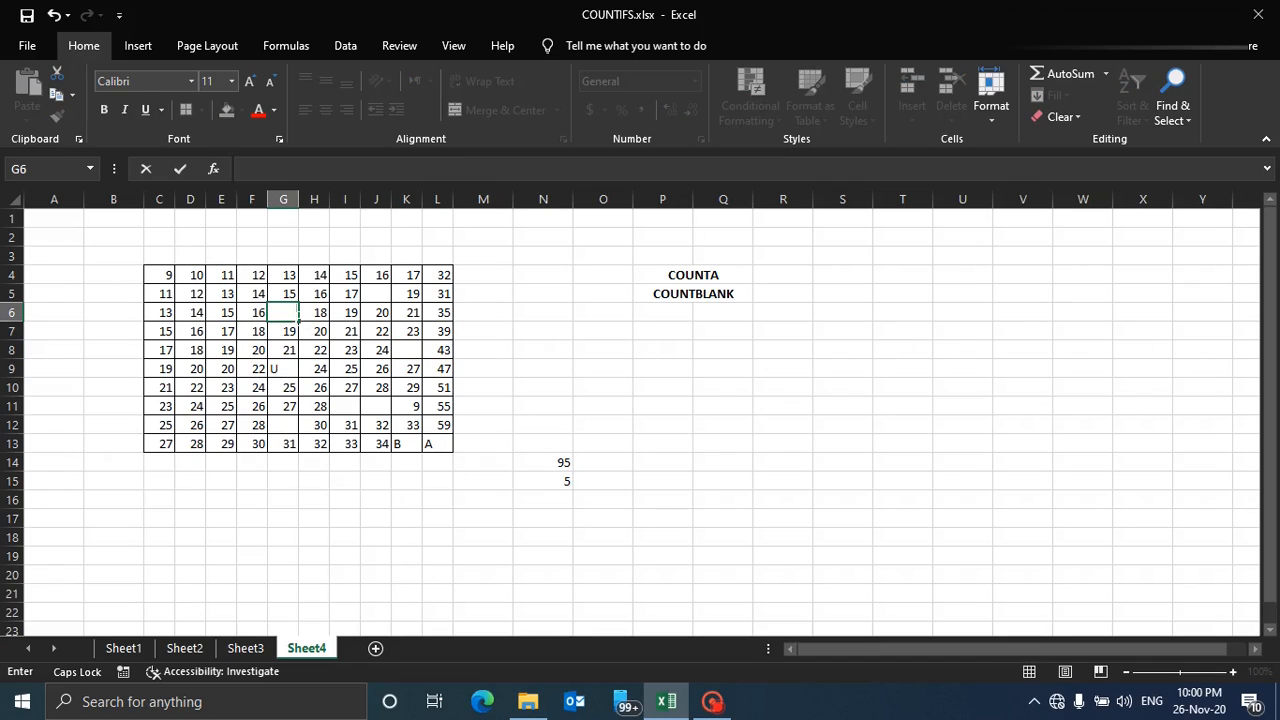
{"action": "left_click", "coordinate": [285, 290]}
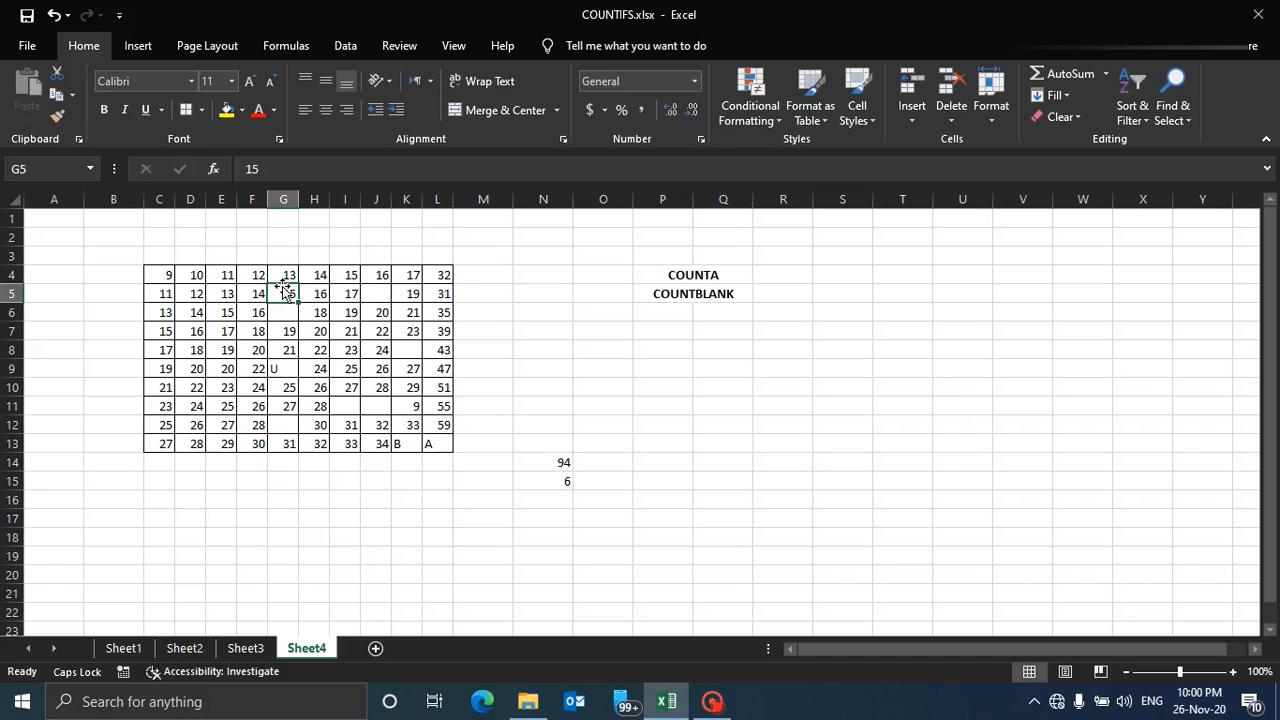
Enter A in cell D8, J in J8 and B in K8, and check the COUNTA and COUNTBLANK results in N14 and N15
{"action": "left_click", "coordinate": [197, 351]}
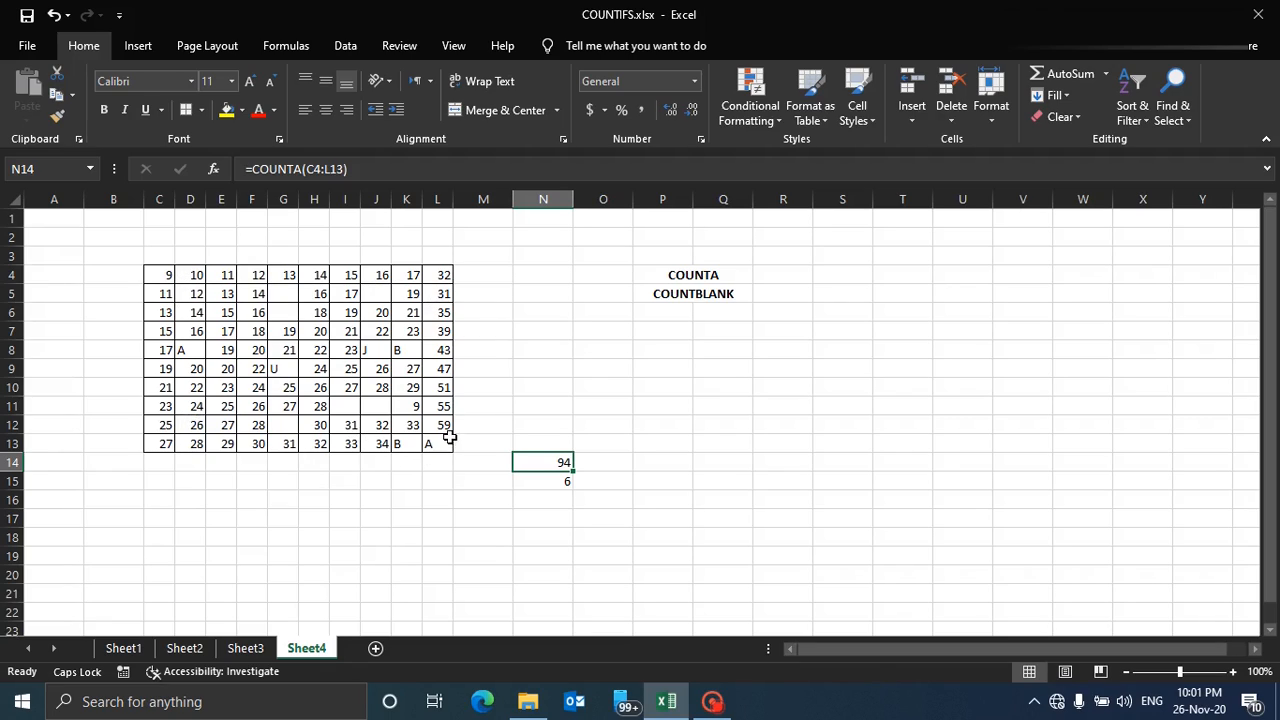
{"action": "left_click", "coordinate": [528, 481]}
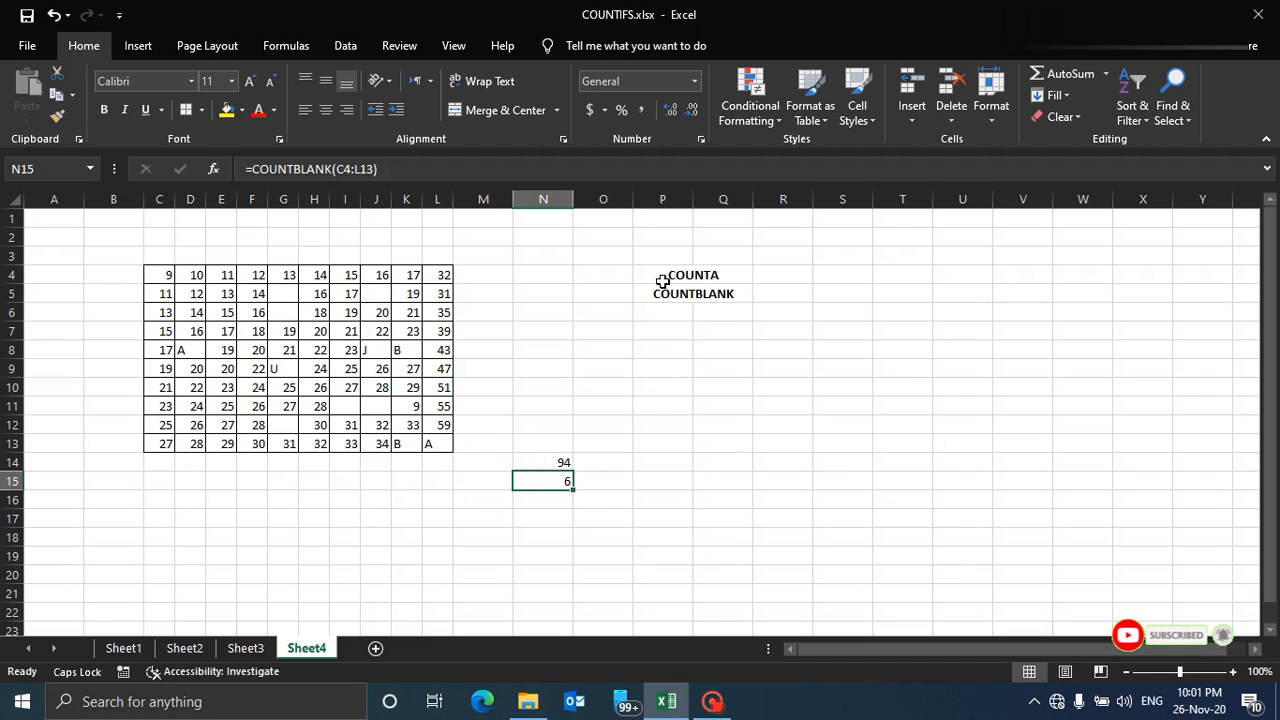
{"action": "left_click_drag", "start_coordinate": [664, 279], "coordinate": [667, 290]}
{"action": "left_click", "coordinate": [655, 316]}
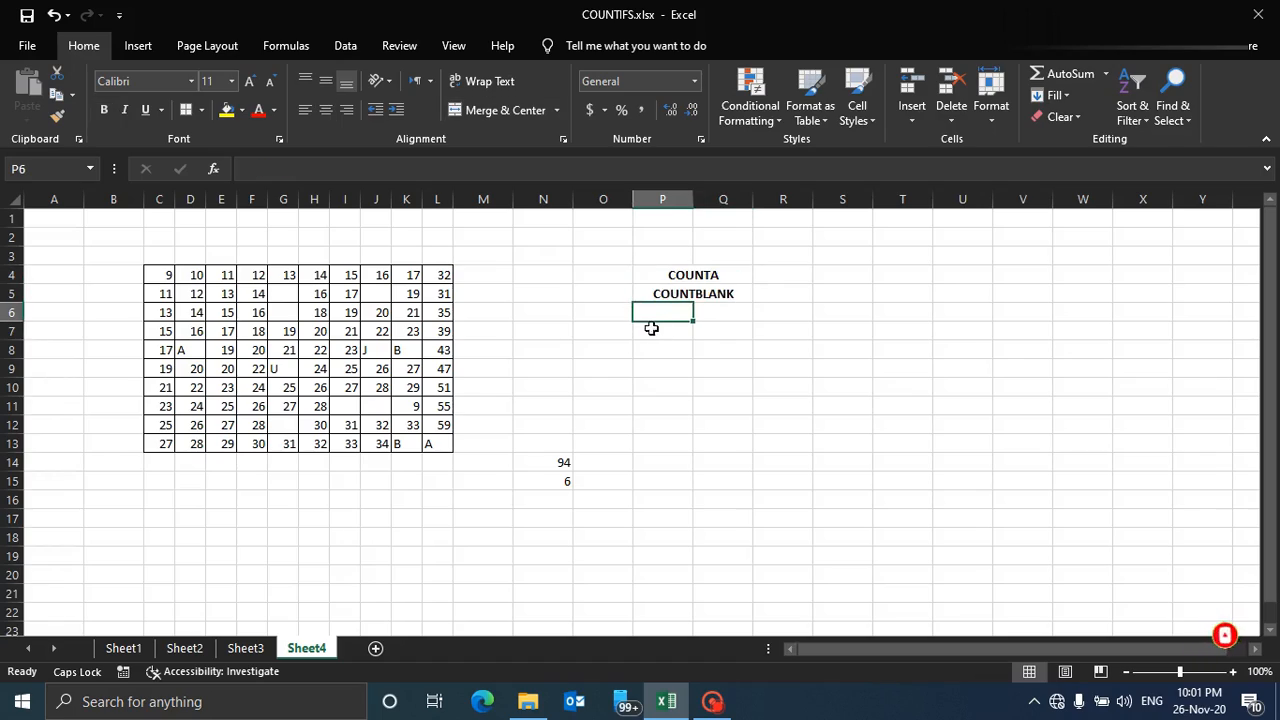